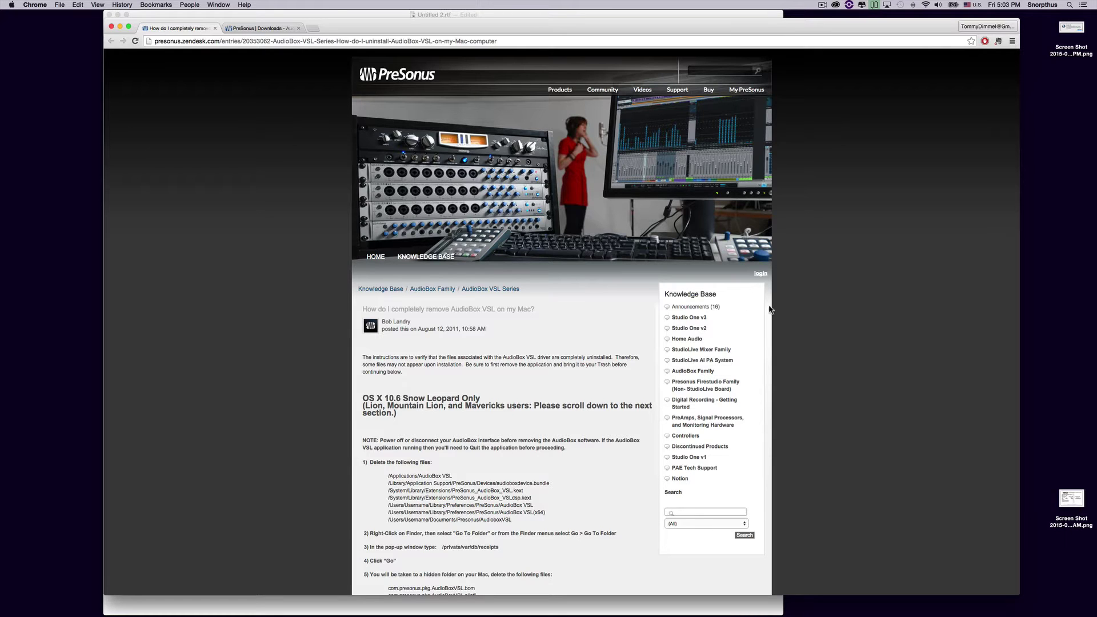
Step: Go to the AudioBox 1818VSL downloads page and download the v1.3 Mac driver
{"action": "key", "text": "super+Tab"}
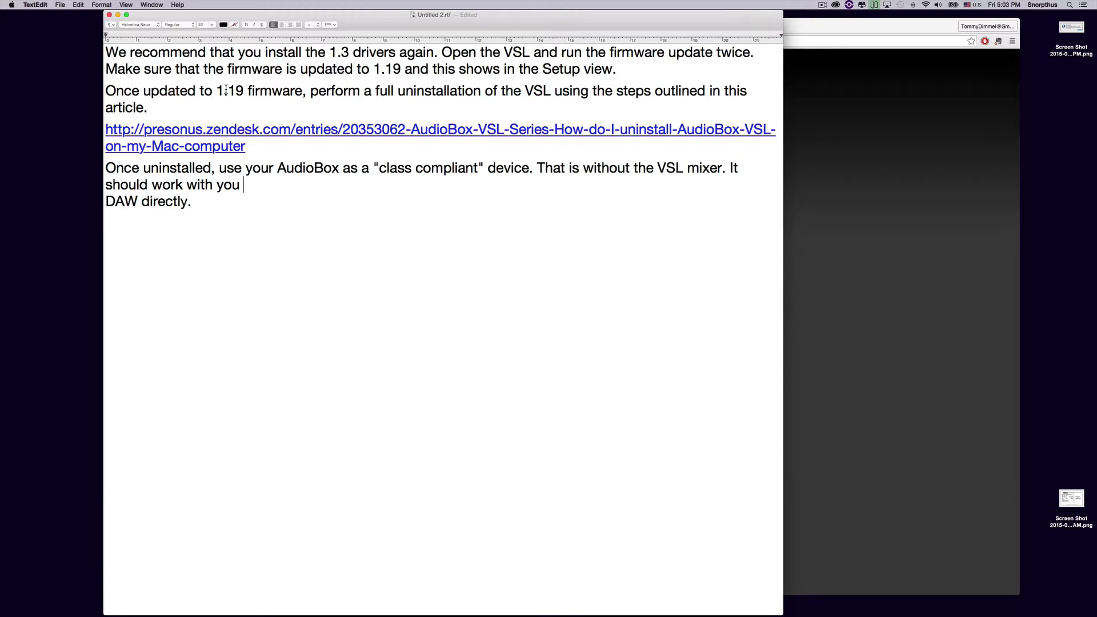
{"action": "key", "text": "super+Tab"}
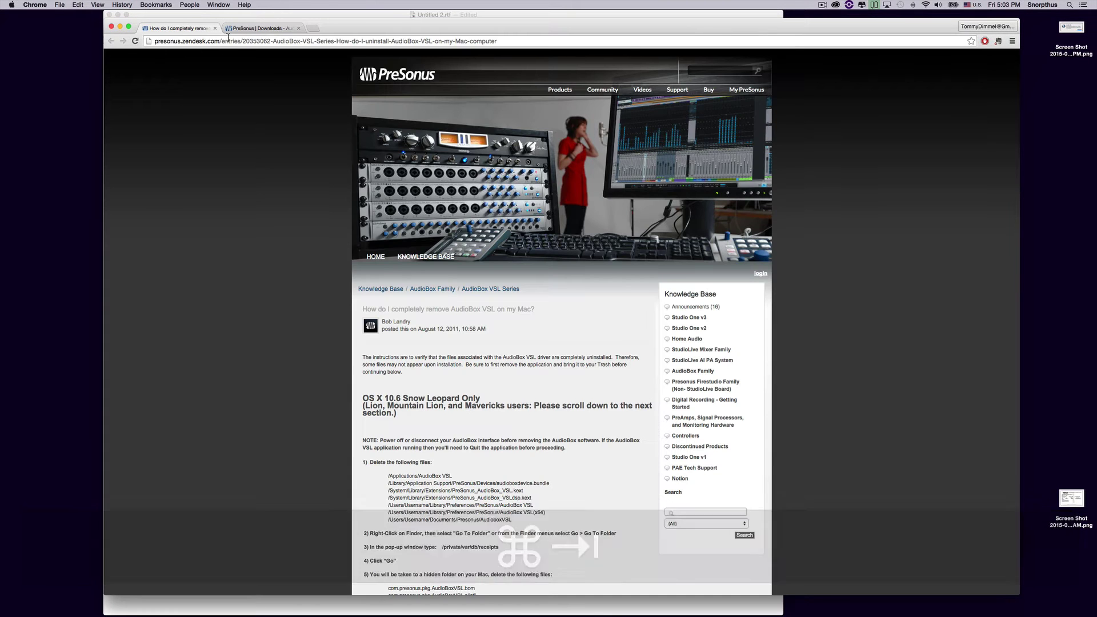
{"action": "left_click", "coordinate": [261, 30]}
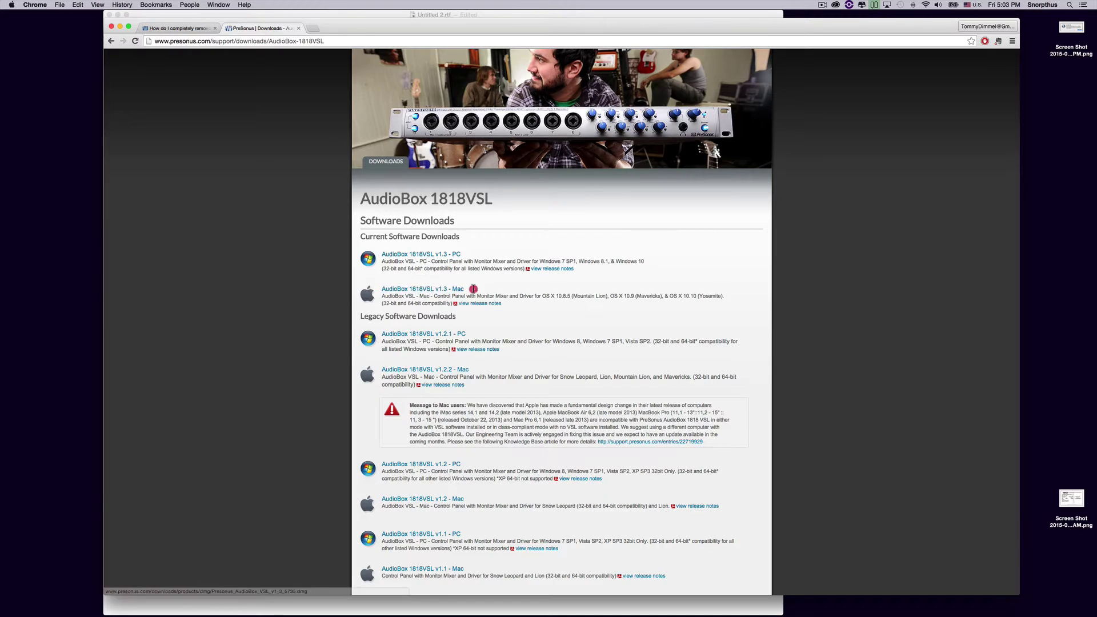
{"action": "left_click", "coordinate": [410, 292]}
{"action": "scroll", "coordinate": [320, 234], "scroll_direction": "up", "scroll_amount": 3}
{"action": "key", "text": "super+Tab"}
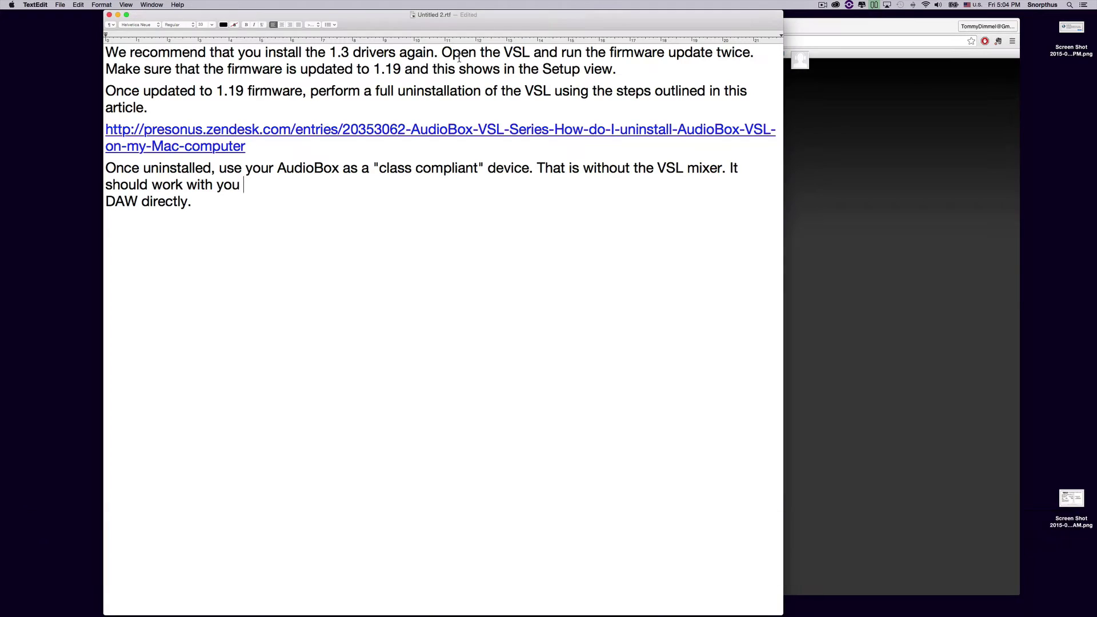
{"action": "key", "text": "super+Tab"}
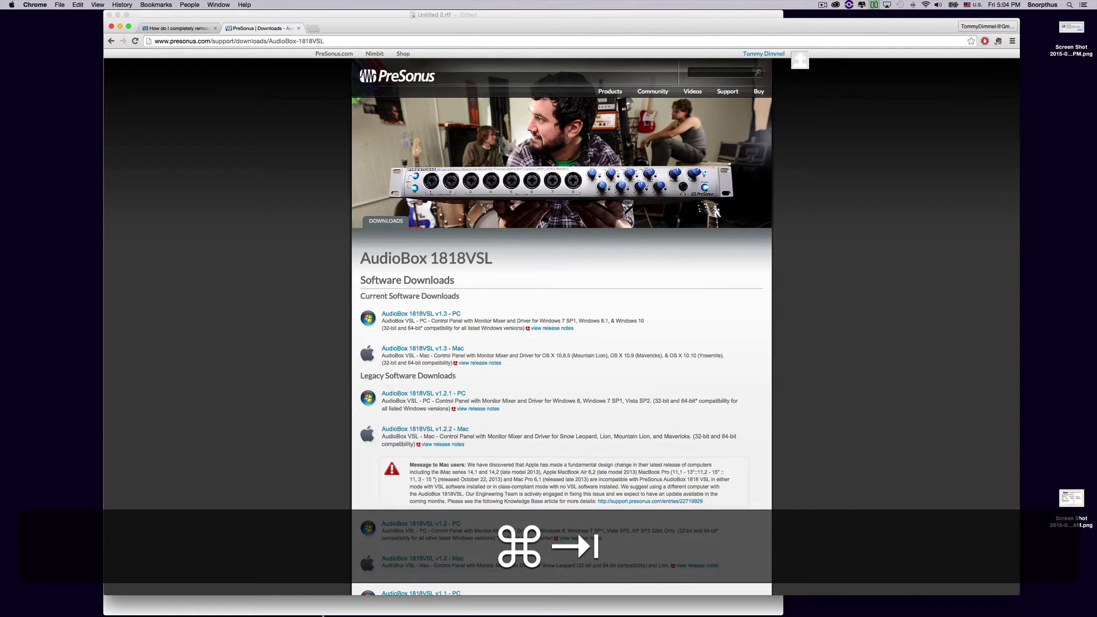
Step: Browse Finder's Applications folder on Macintosh HD, close it, and return to the TextEdit notes
{"action": "left_click", "coordinate": [204, 604]}
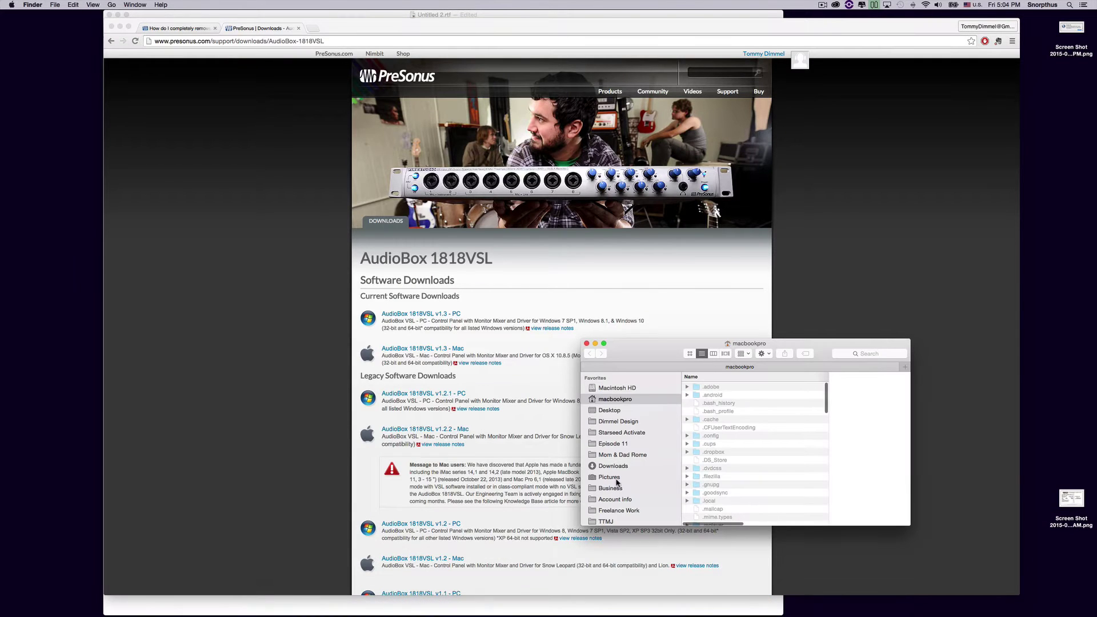
{"action": "key", "text": "super+shift+a"}
{"action": "scroll", "coordinate": [800, 442], "scroll_direction": "down", "scroll_amount": 5}
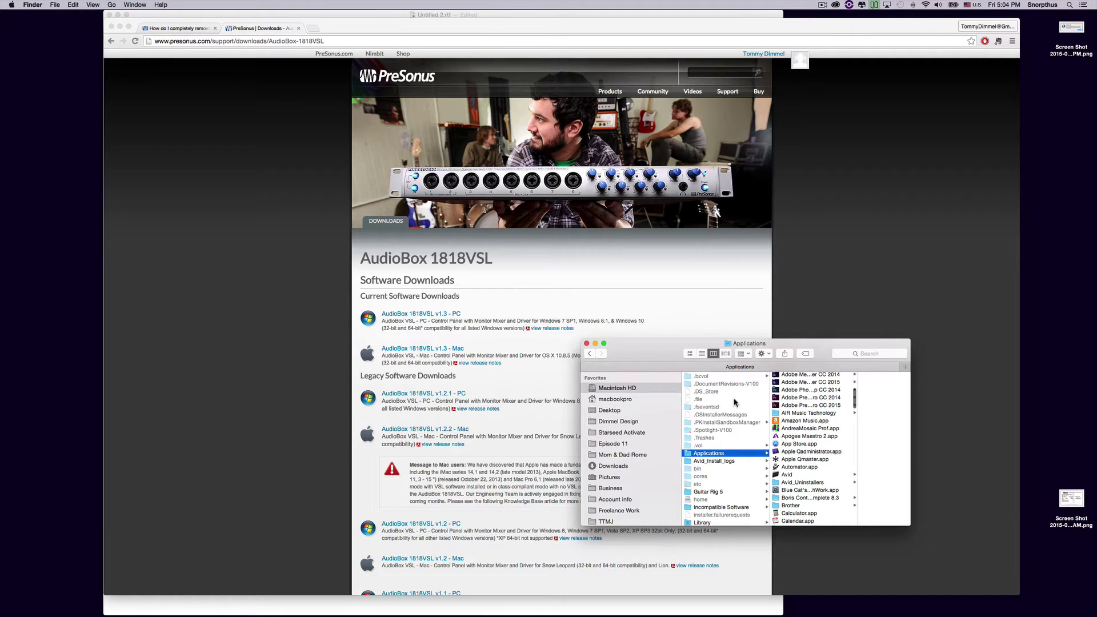
{"action": "left_click", "coordinate": [586, 343]}
{"action": "key", "text": "super+Tab"}
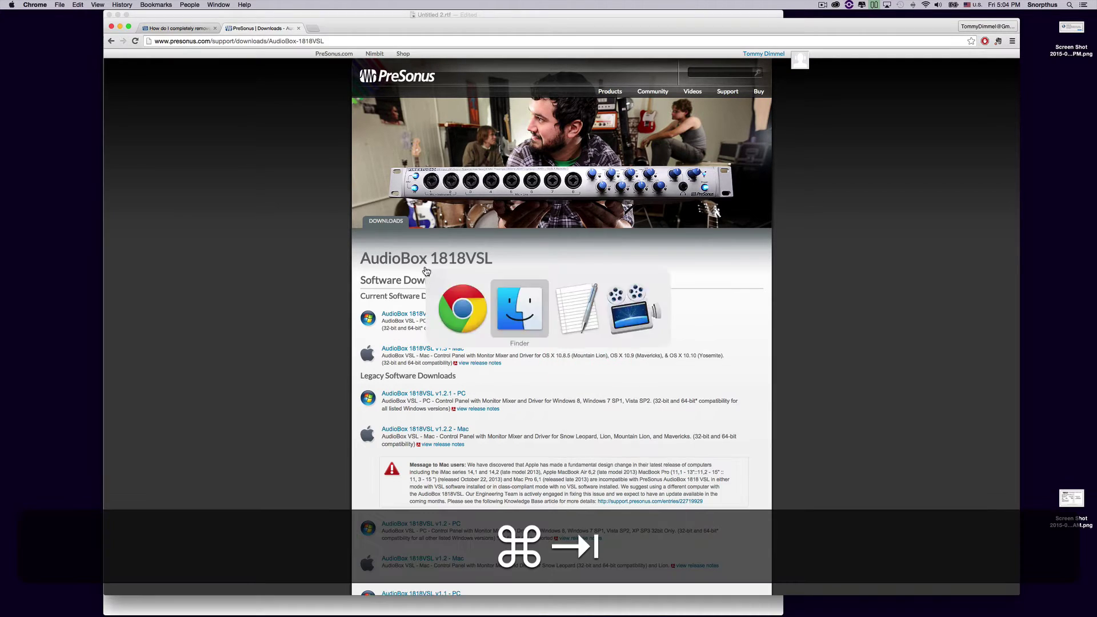
{"action": "key", "text": "super+Tab"}
{"action": "key", "text": "Tab"}
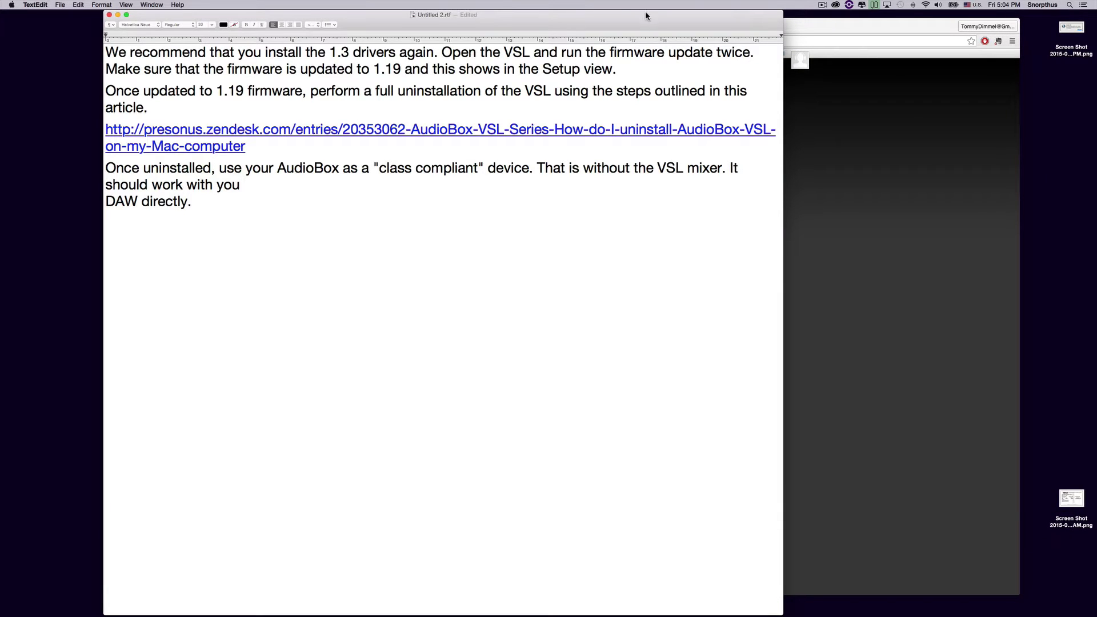
{"action": "left_click_drag", "start_coordinate": [664, 53], "coordinate": [712, 53]}
{"action": "left_click", "coordinate": [713, 53]}
{"action": "left_click_drag", "start_coordinate": [441, 53], "coordinate": [455, 52]}
{"action": "left_click", "coordinate": [579, 64]}
{"action": "left_click", "coordinate": [550, 69]}
{"action": "left_click_drag", "start_coordinate": [550, 69], "coordinate": [612, 69]}
{"action": "left_click", "coordinate": [612, 70]}
{"action": "left_click_drag", "start_coordinate": [611, 70], "coordinate": [550, 69]}
{"action": "left_click", "coordinate": [549, 69]}
{"action": "left_click_drag", "start_coordinate": [373, 69], "coordinate": [402, 69]}
{"action": "left_click", "coordinate": [364, 85]}
{"action": "left_click_drag", "start_coordinate": [525, 91], "coordinate": [697, 90]}
{"action": "left_click", "coordinate": [697, 90]}
Step: Bring back the AudioBox VSL removal article and scroll to its OS X 10.7–10.10 section
{"action": "left_click", "coordinate": [838, 145]}
{"action": "left_click", "coordinate": [200, 32]}
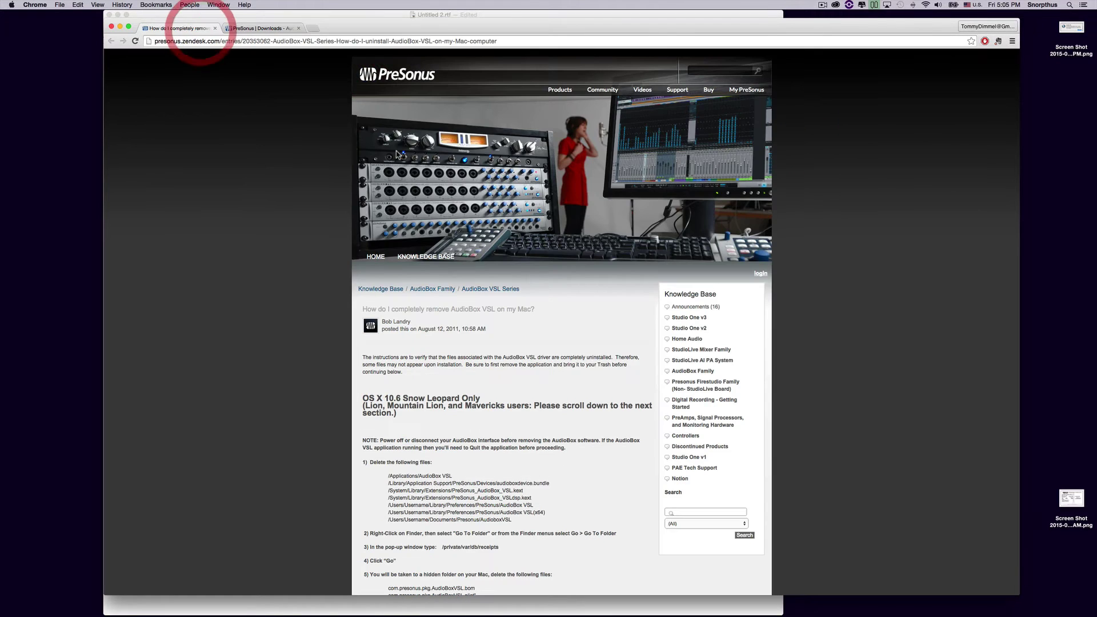
{"action": "scroll", "coordinate": [361, 138], "scroll_direction": "down", "scroll_amount": 10}
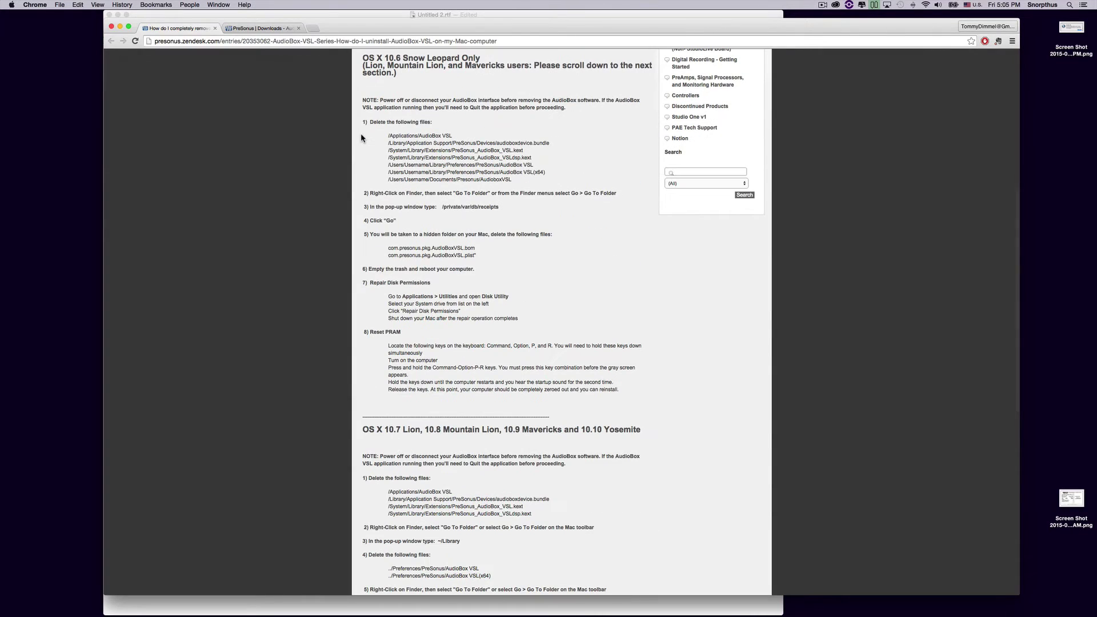
{"action": "scroll", "coordinate": [361, 137], "scroll_direction": "down", "scroll_amount": 5}
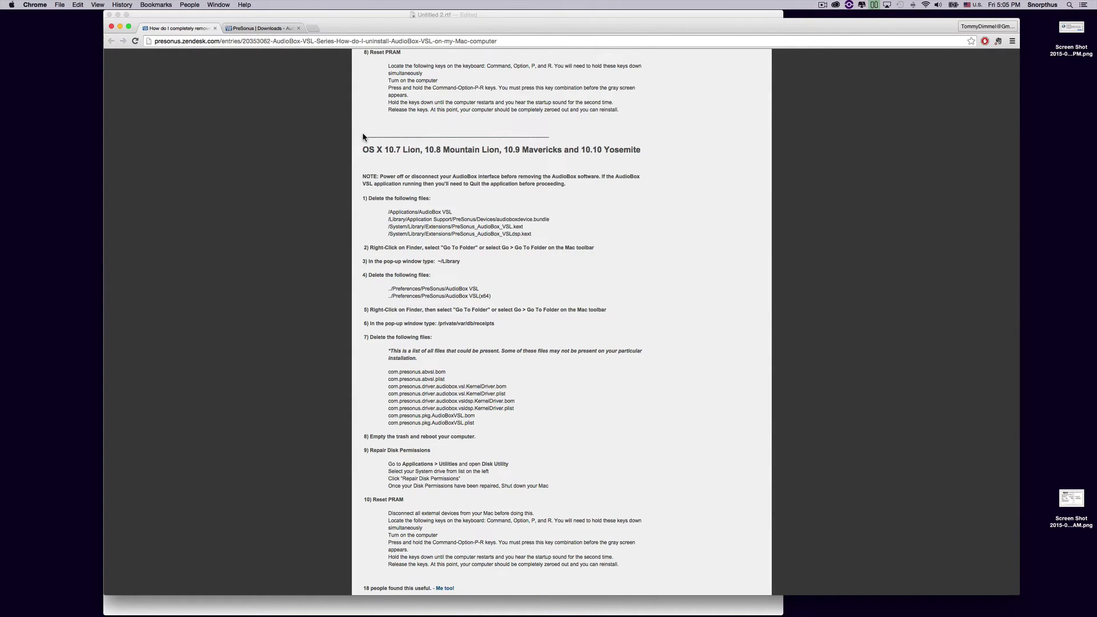
{"action": "scroll", "coordinate": [623, 162], "scroll_direction": "up", "scroll_amount": 10}
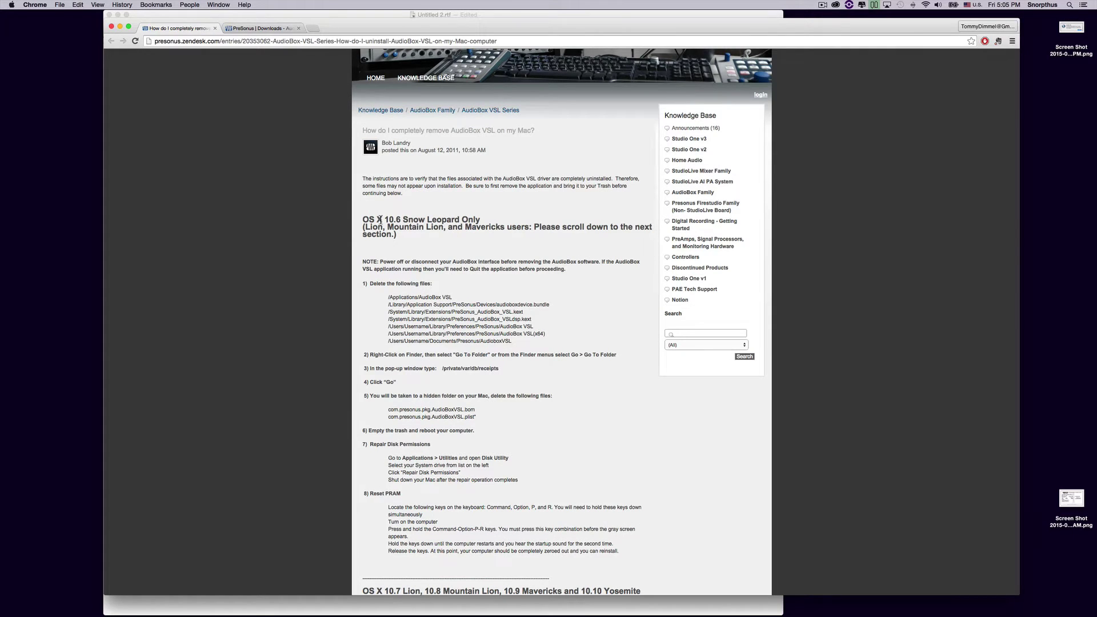
{"action": "scroll", "coordinate": [407, 219], "scroll_direction": "down", "scroll_amount": 8}
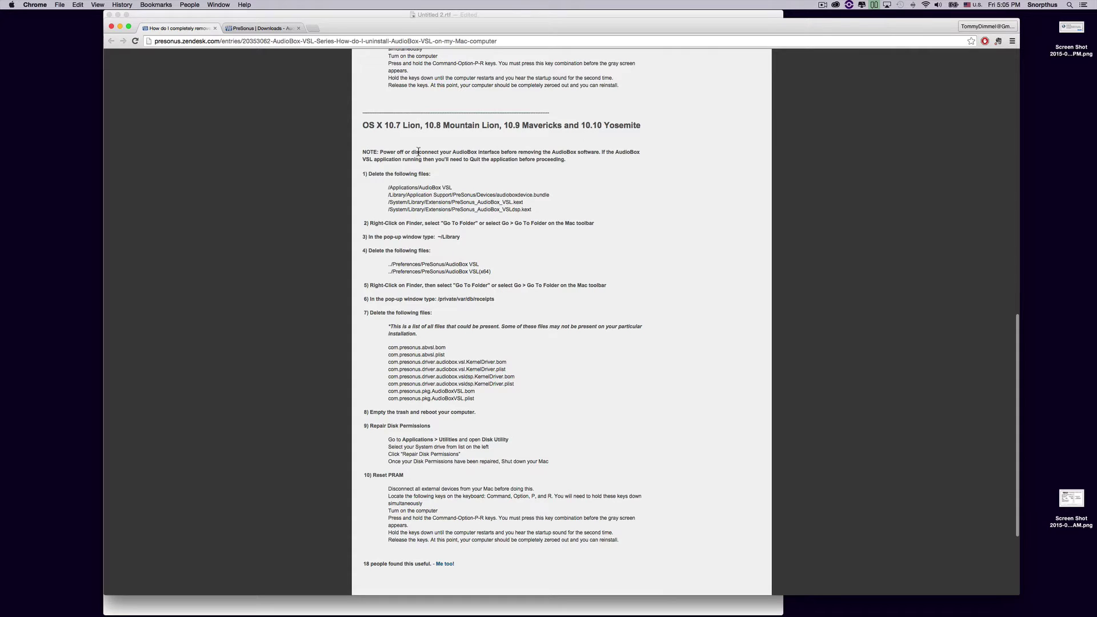
{"action": "scroll", "coordinate": [364, 158], "scroll_direction": "down", "scroll_amount": 3}
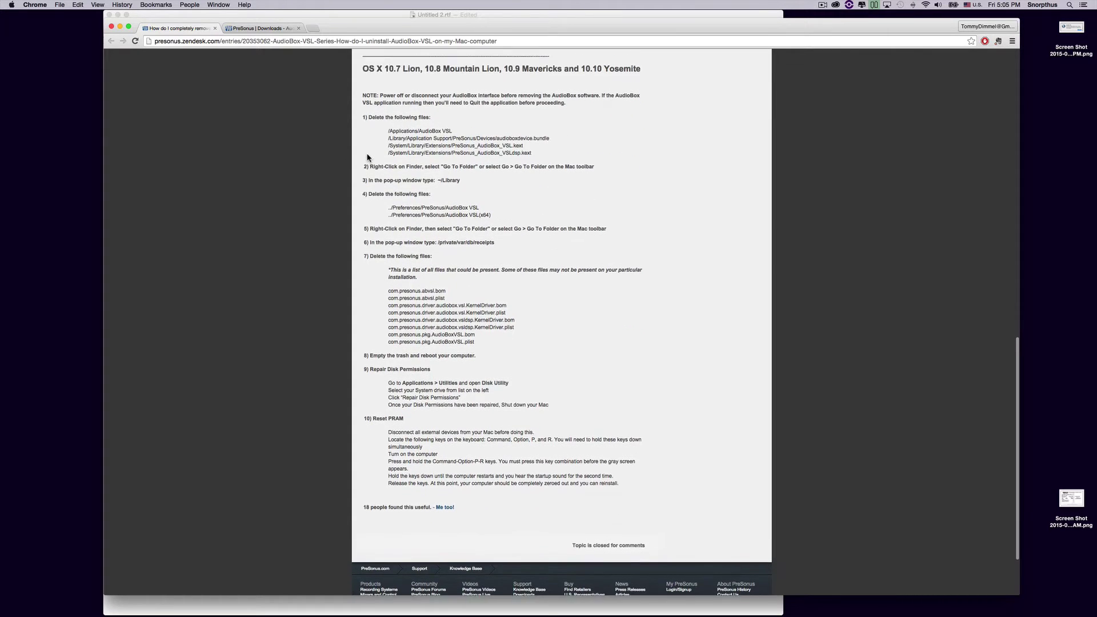
Step: Highlight the uninstall steps, the files to delete and the empty-trash step in the article
{"action": "left_click_drag", "start_coordinate": [360, 146], "coordinate": [722, 536]}
{"action": "left_click", "coordinate": [722, 536]}
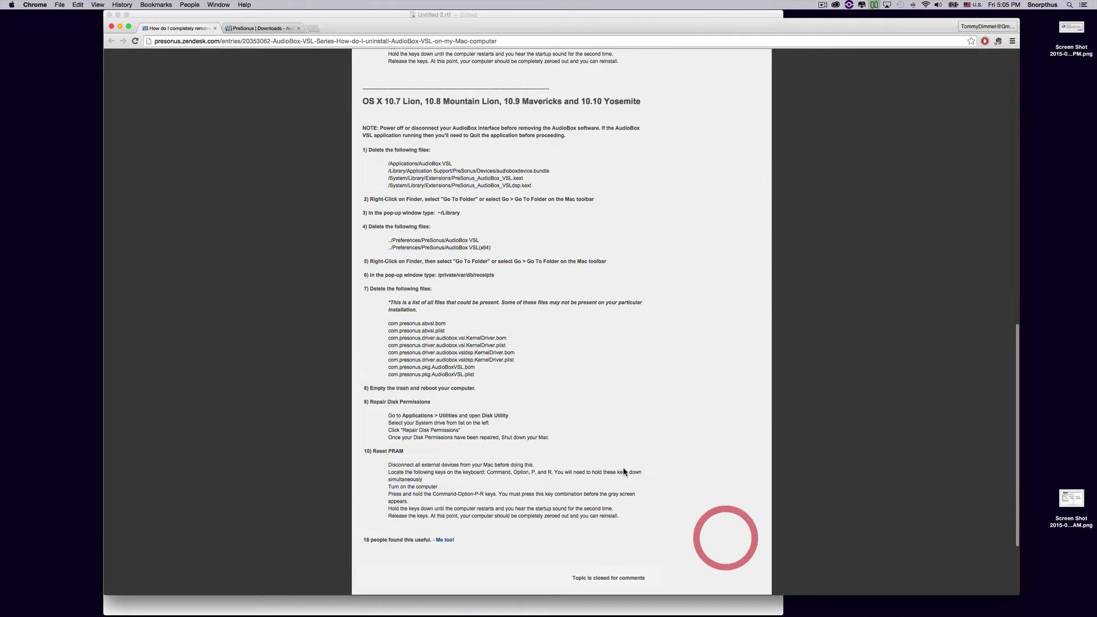
{"action": "scroll", "coordinate": [475, 420], "scroll_direction": "up", "scroll_amount": 2}
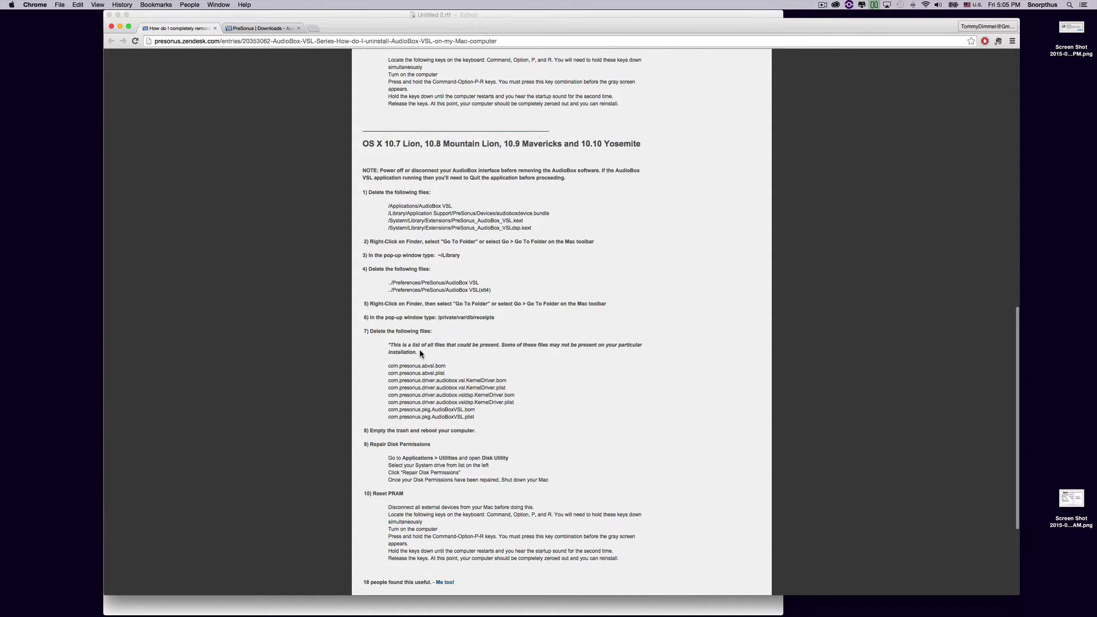
{"action": "left_click_drag", "start_coordinate": [394, 209], "coordinate": [526, 425]}
{"action": "left_click", "coordinate": [527, 424]}
{"action": "scroll", "coordinate": [537, 423], "scroll_direction": "down", "scroll_amount": 1}
{"action": "left_click_drag", "start_coordinate": [382, 399], "coordinate": [475, 399]}
{"action": "left_click", "coordinate": [399, 398]}
{"action": "scroll", "coordinate": [491, 402], "scroll_direction": "down", "scroll_amount": 1}
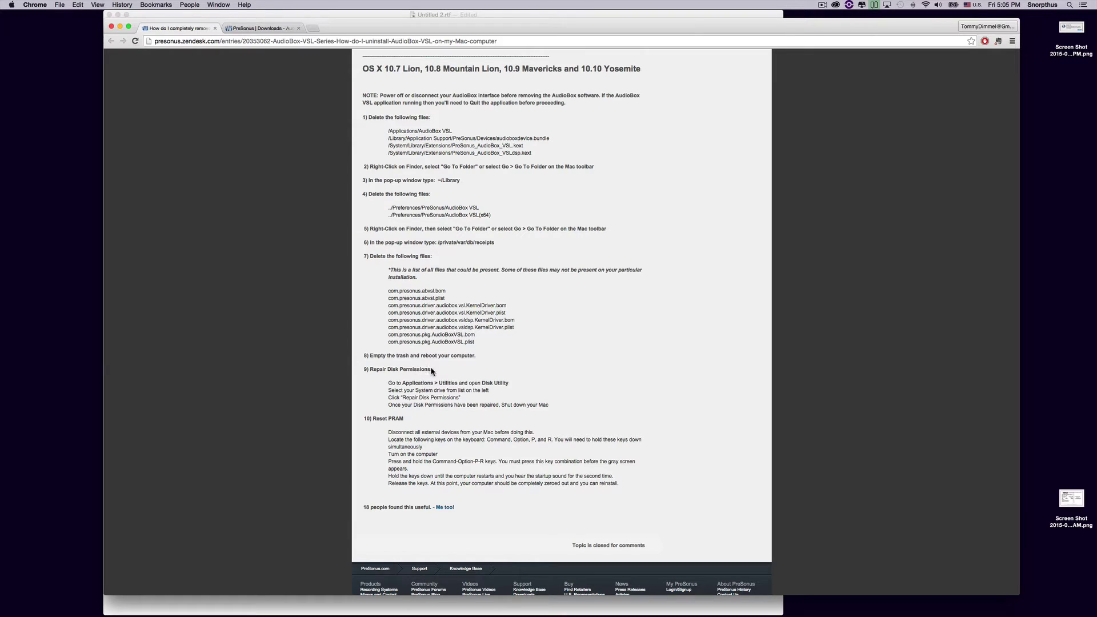
Step: Launch Disk Utility from Finder's Utilities folder, select Macintosh HD, then quit it
{"action": "key", "text": "super+Tab"}
{"action": "key", "text": "super+Tab"}
{"action": "key", "text": "super+n"}
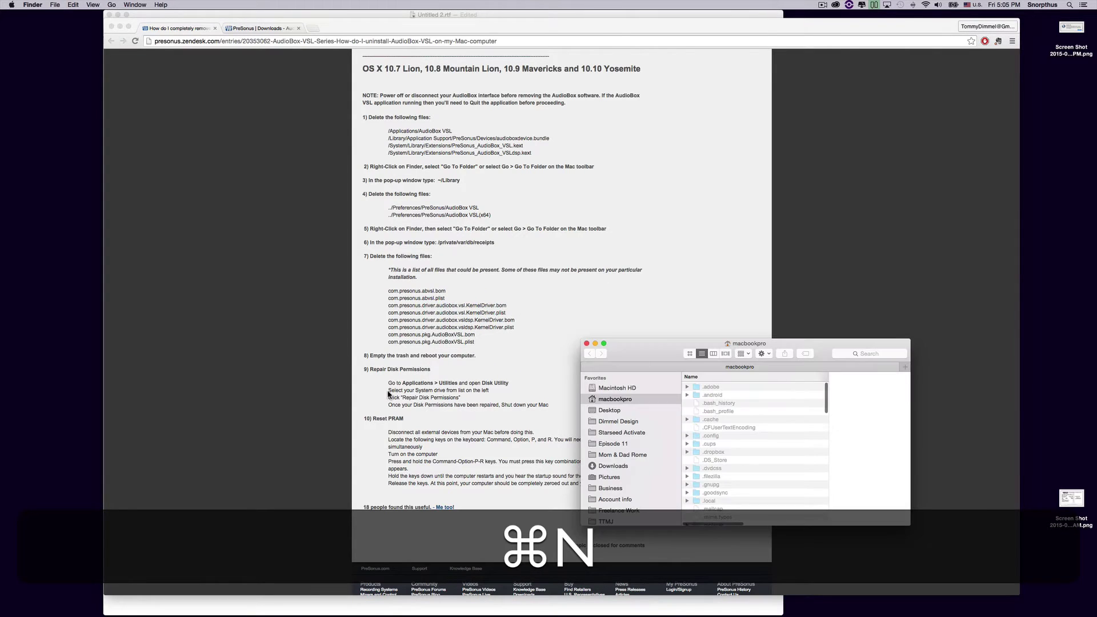
{"action": "key", "text": "shift+super"}
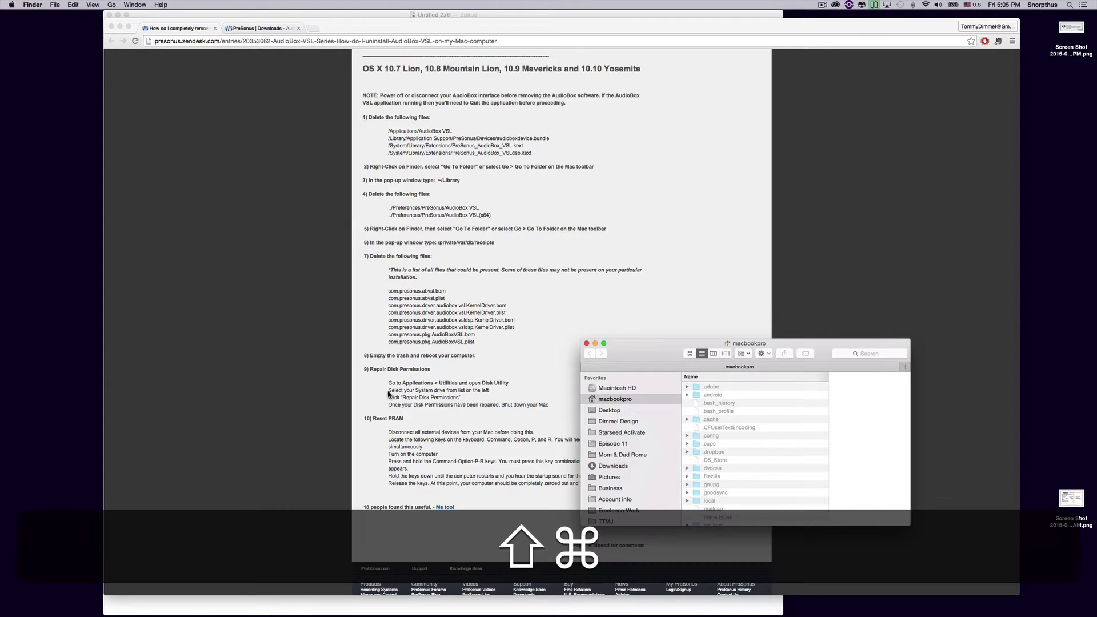
{"action": "key", "text": "shift+super+u"}
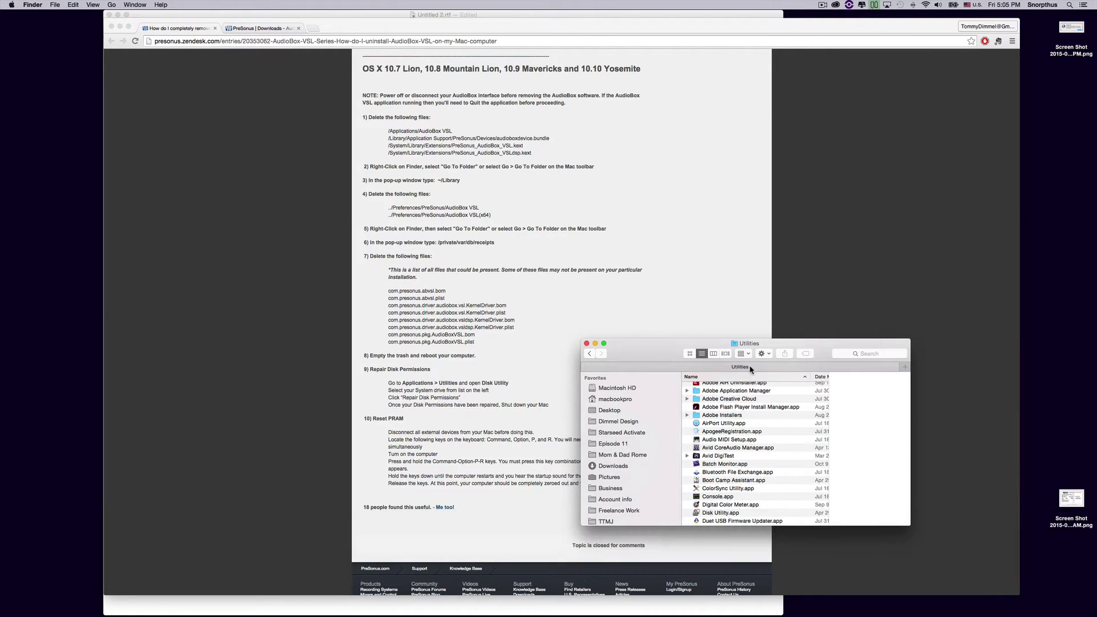
{"action": "double_click", "coordinate": [716, 513]}
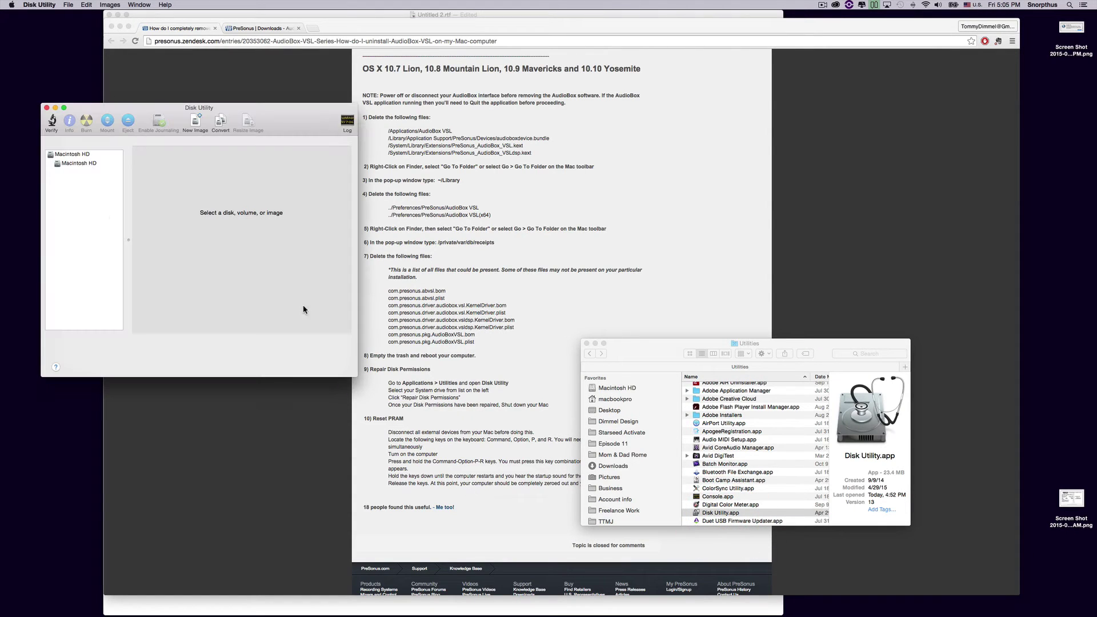
{"action": "left_click", "coordinate": [75, 164]}
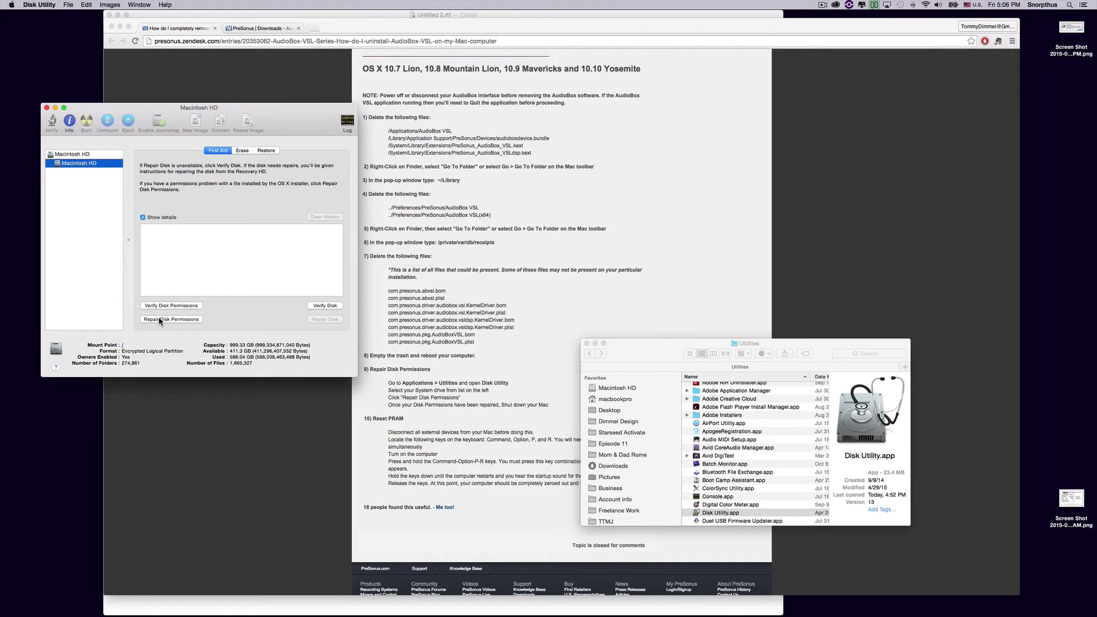
{"action": "key", "text": "super+q"}
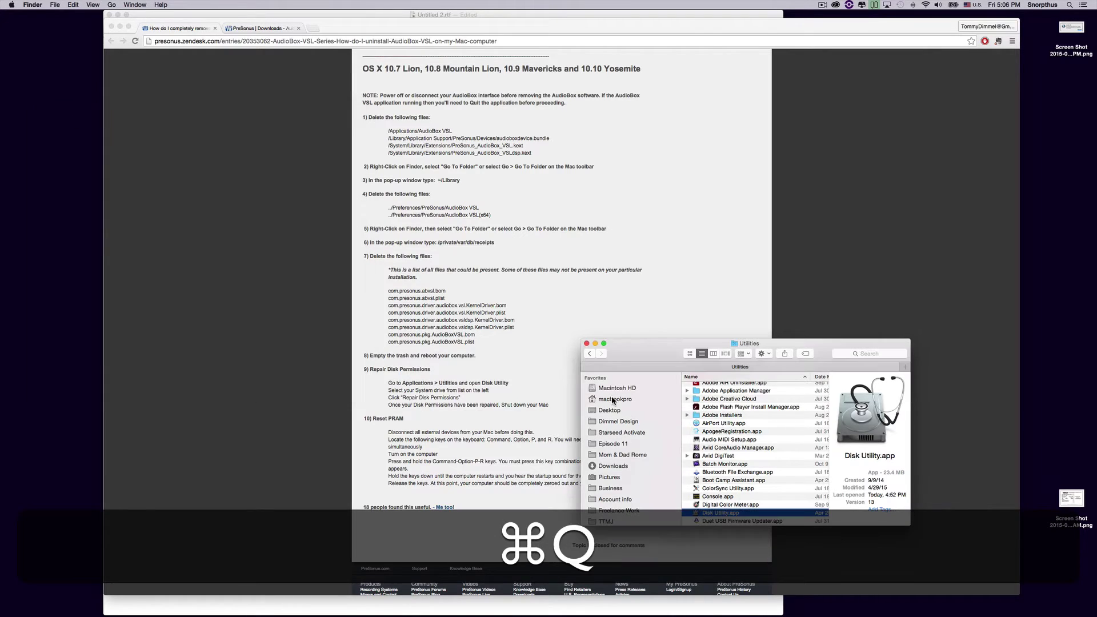
{"action": "left_click", "coordinate": [634, 348]}
{"action": "key", "text": "super+w"}
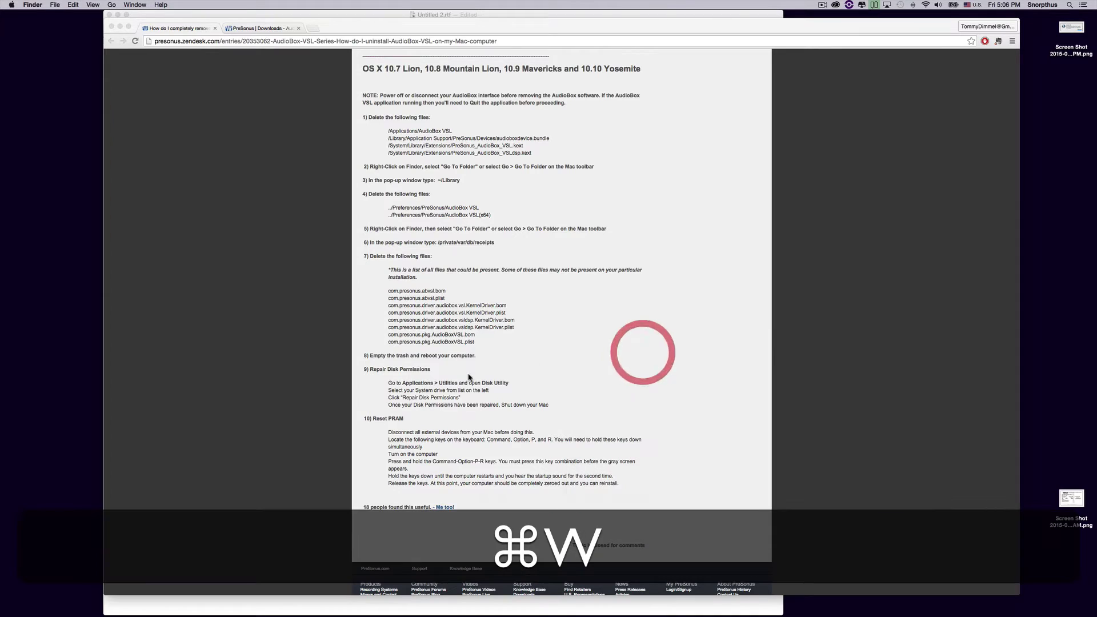
{"action": "left_click", "coordinate": [385, 419]}
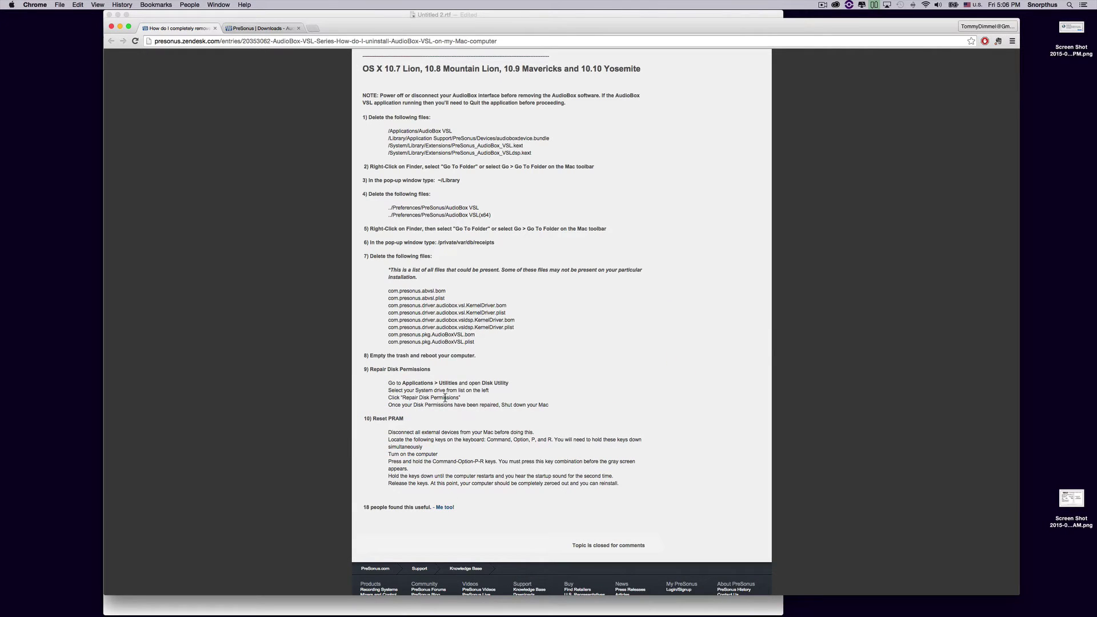
{"action": "left_click_drag", "start_coordinate": [429, 401], "coordinate": [503, 406]}
{"action": "left_click", "coordinate": [548, 407]}
{"action": "left_click_drag", "start_coordinate": [371, 373], "coordinate": [448, 371]}
{"action": "left_click", "coordinate": [446, 369]}
{"action": "scroll", "coordinate": [393, 406], "scroll_direction": "down", "scroll_amount": 1}
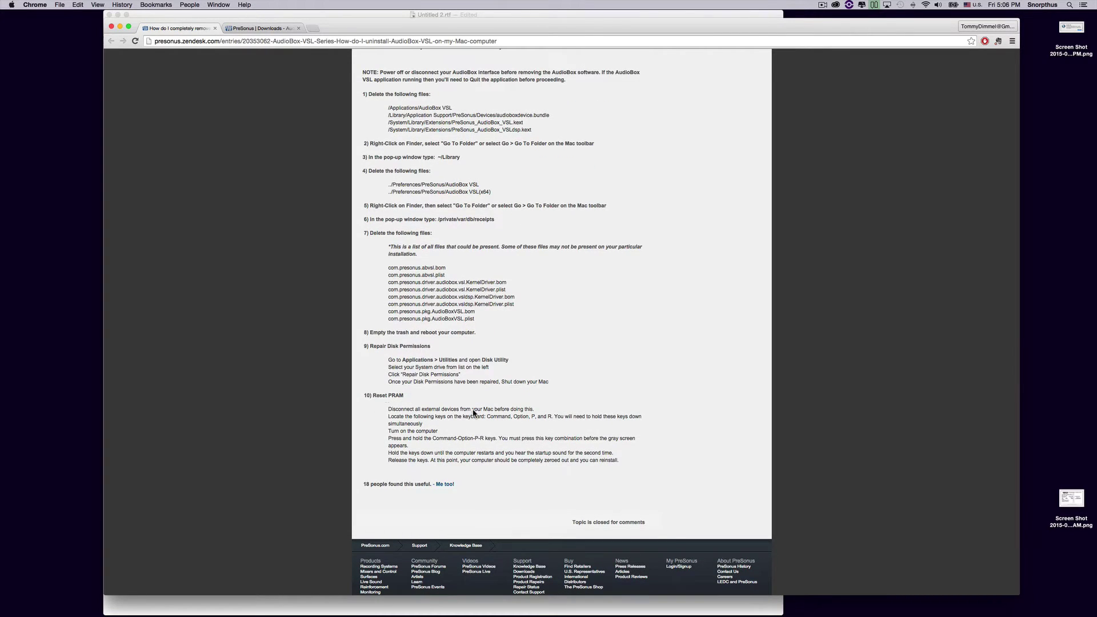
{"action": "scroll", "coordinate": [383, 398], "scroll_direction": "down", "scroll_amount": 1}
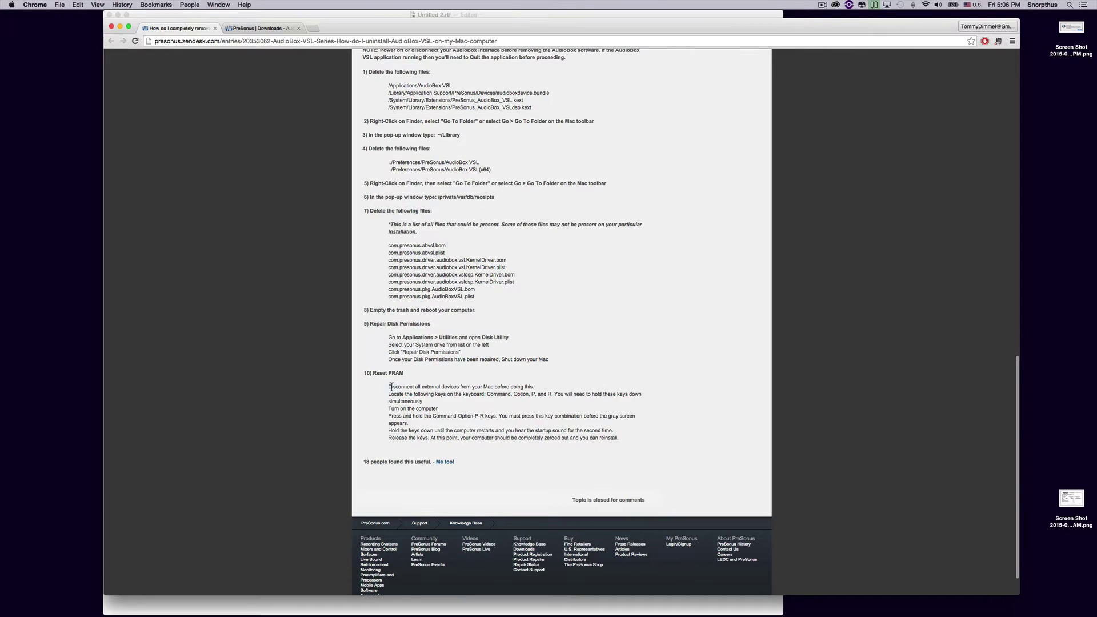
{"action": "left_click_drag", "start_coordinate": [391, 387], "coordinate": [560, 389]}
{"action": "left_click", "coordinate": [560, 390]}
{"action": "left_click_drag", "start_coordinate": [487, 394], "coordinate": [552, 394]}
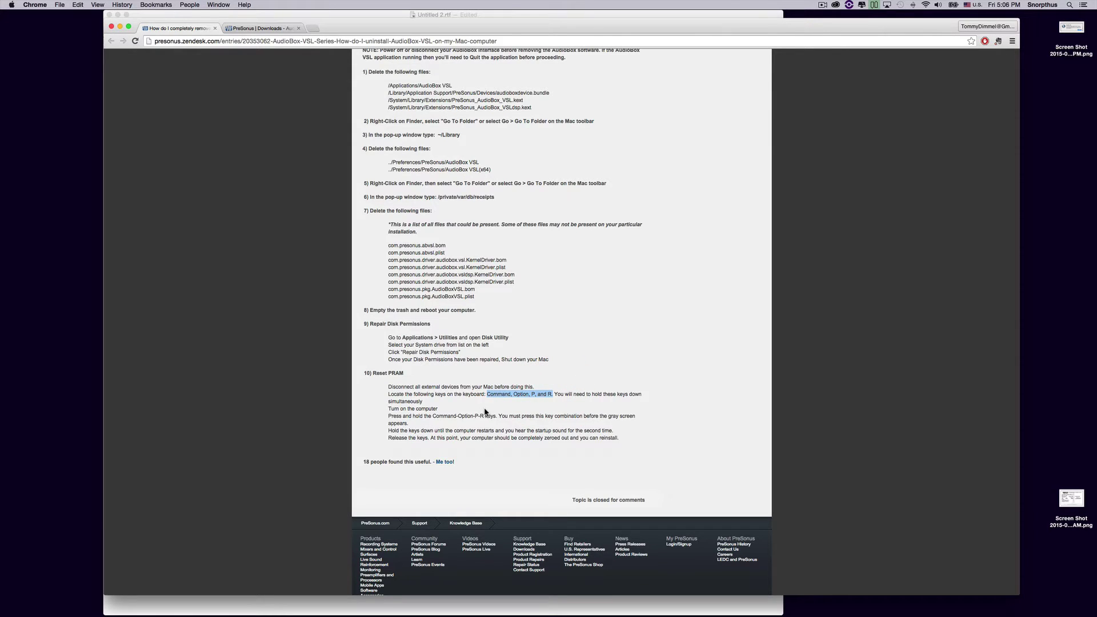
{"action": "left_click", "coordinate": [445, 410]}
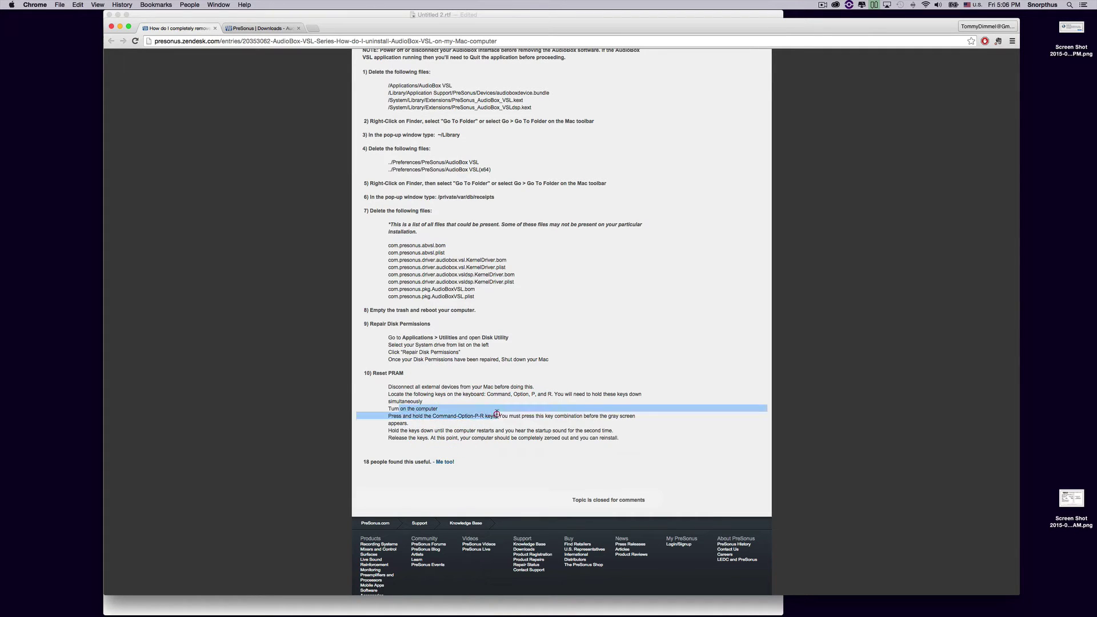
{"action": "left_click", "coordinate": [565, 396]}
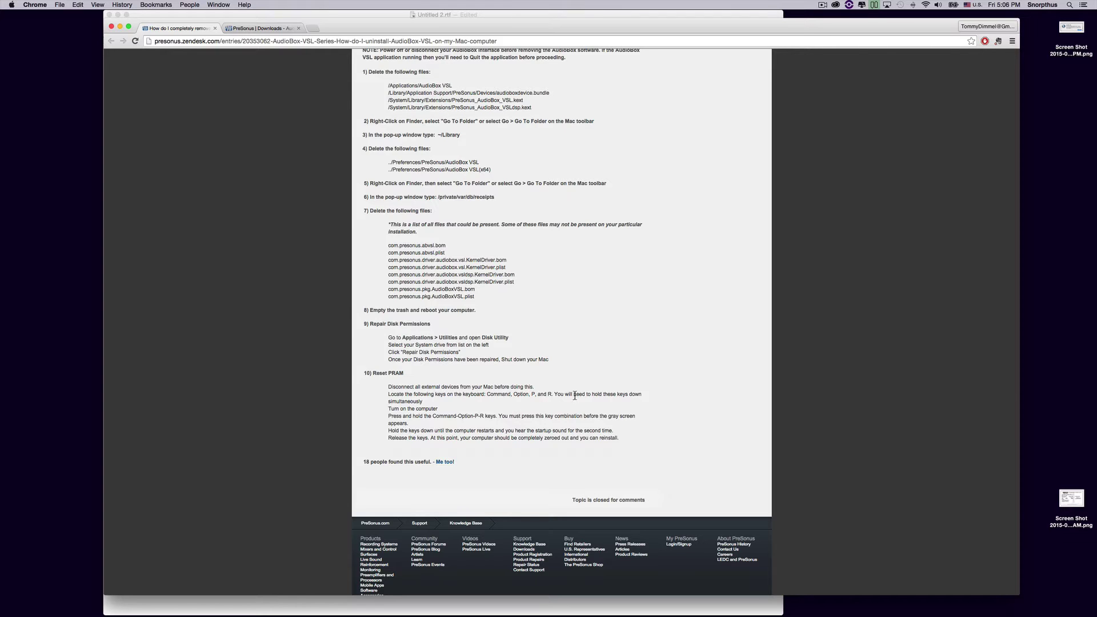
{"action": "left_click", "coordinate": [637, 394]}
{"action": "scroll", "coordinate": [419, 371], "scroll_direction": "up", "scroll_amount": 15}
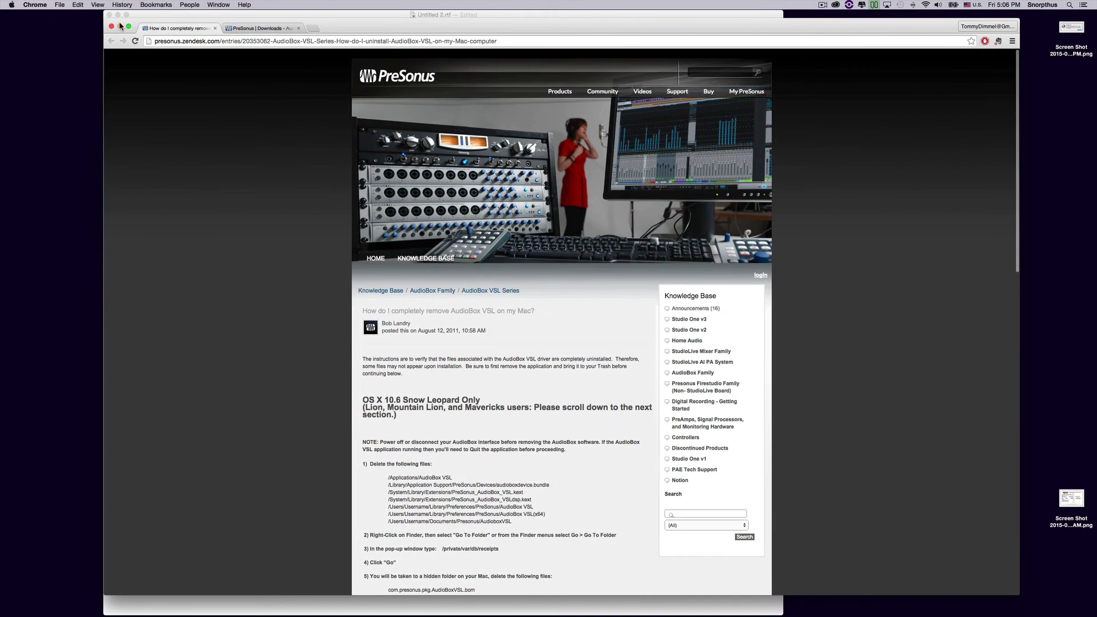
Step: Minimize the Chrome, TextEdit and ScreenFlow recording windows to reveal the bare desktop and Dock
{"action": "left_click", "coordinate": [120, 26]}
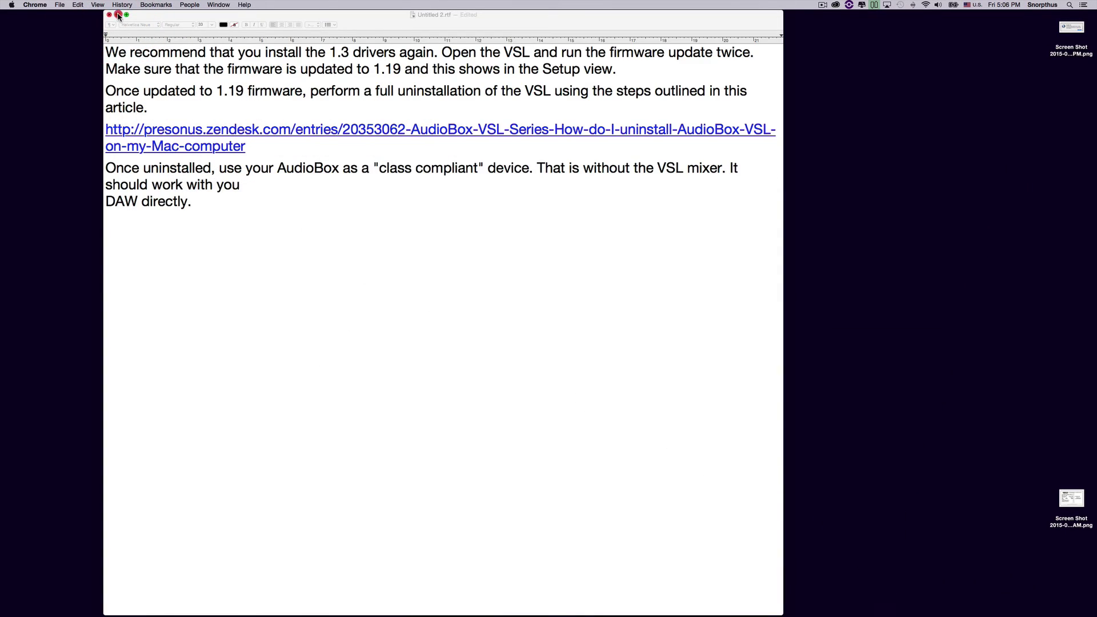
{"action": "left_click", "coordinate": [118, 17]}
{"action": "left_click", "coordinate": [505, 233]}
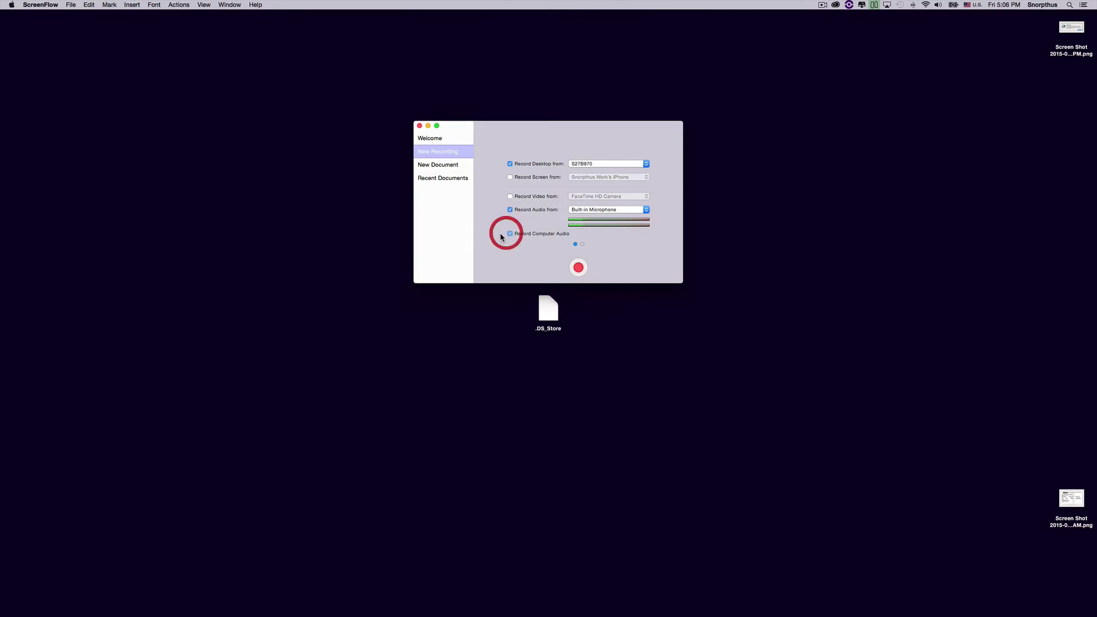
{"action": "left_click", "coordinate": [428, 125]}
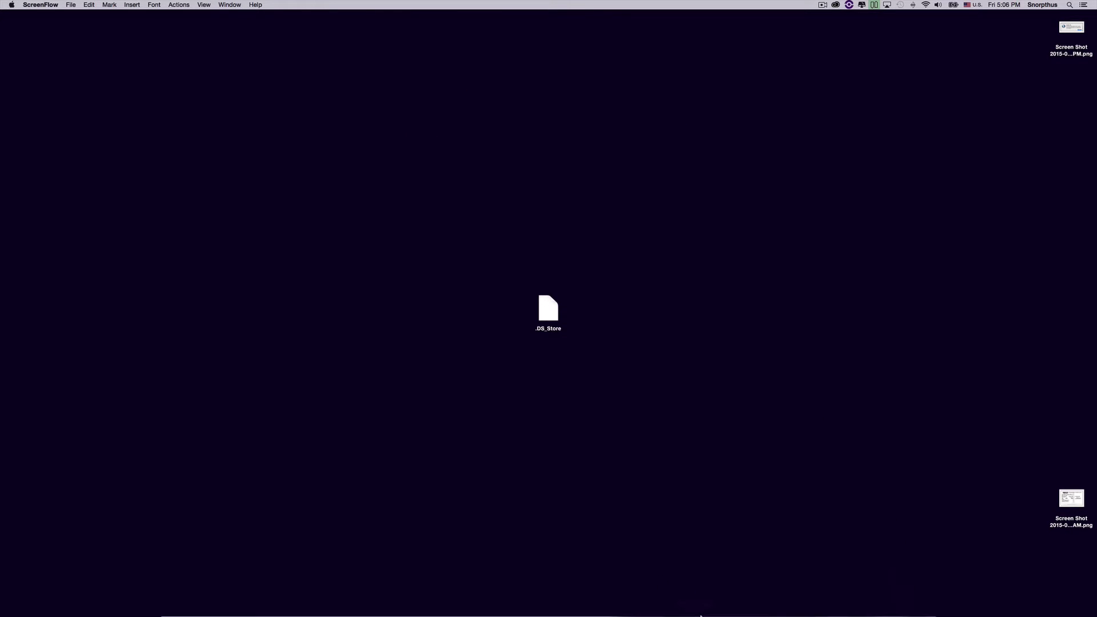
{"action": "mouse_move", "coordinate": [700, 615]}
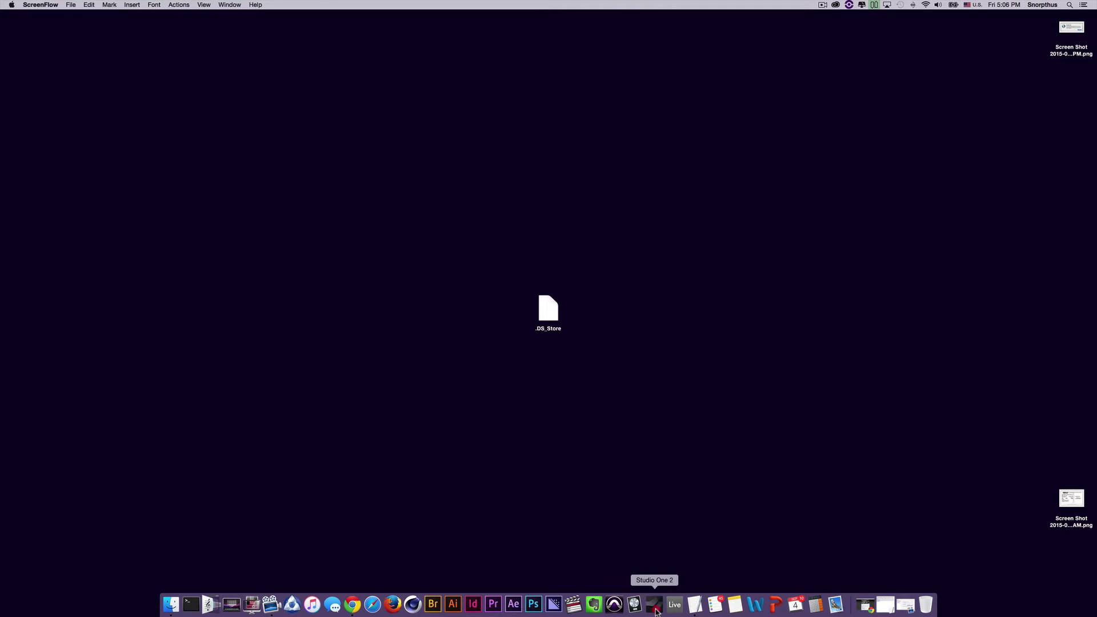
Step: Launch Studio One and create a new empty song
{"action": "left_click", "coordinate": [654, 604]}
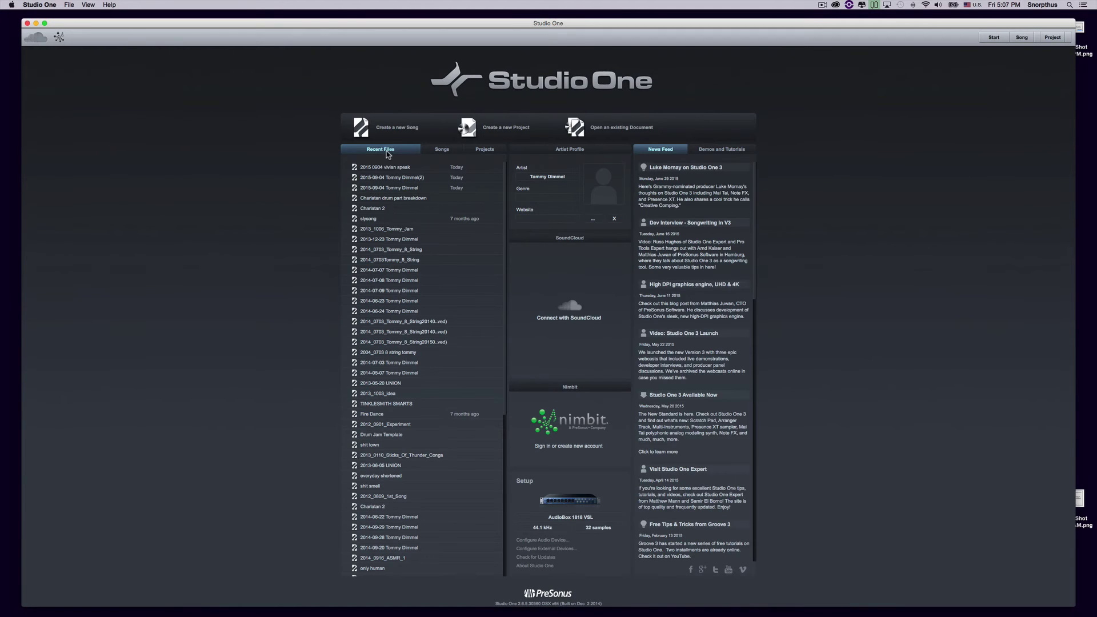
{"action": "left_click", "coordinate": [389, 134]}
{"action": "left_click", "coordinate": [397, 259]}
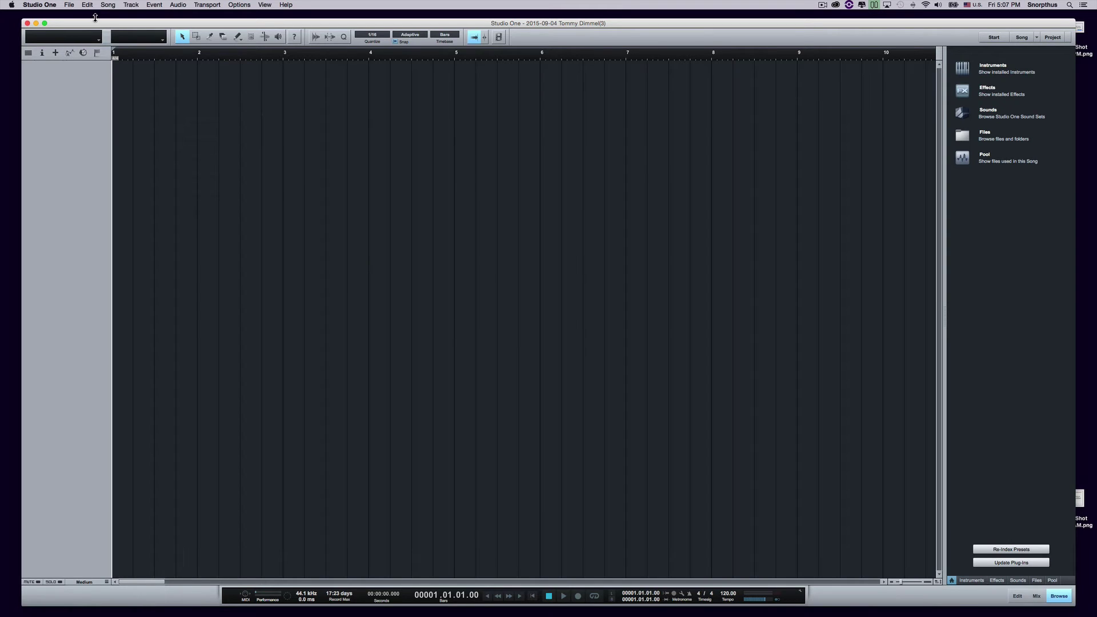
Step: Add a mono audio track and open Audio I/O Setup from its input menu
{"action": "left_click", "coordinate": [132, 5]}
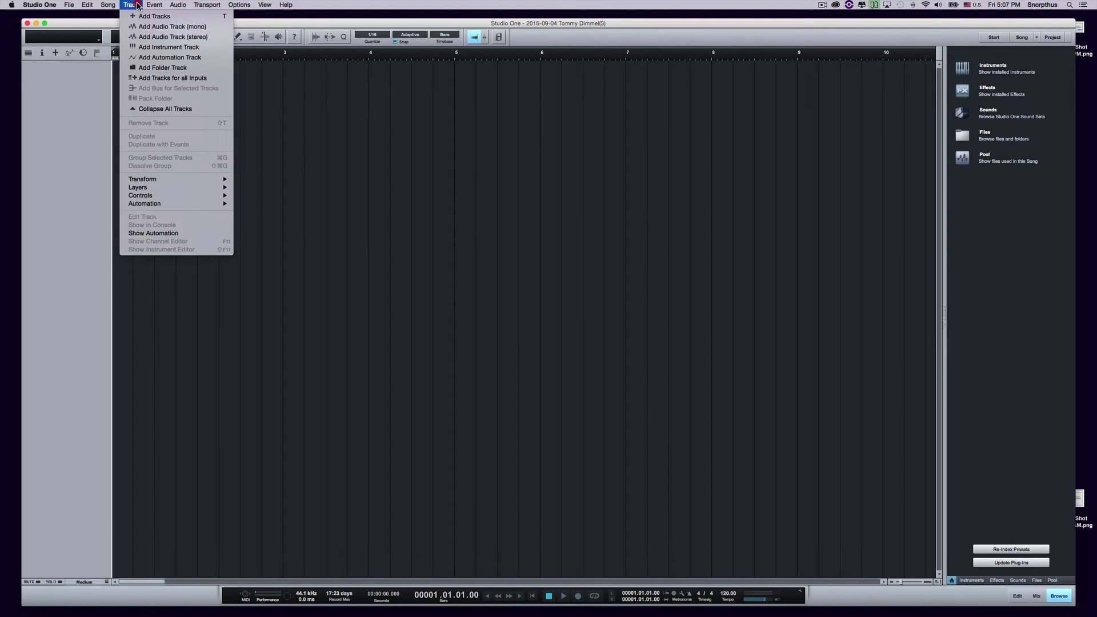
{"action": "left_click", "coordinate": [159, 27]}
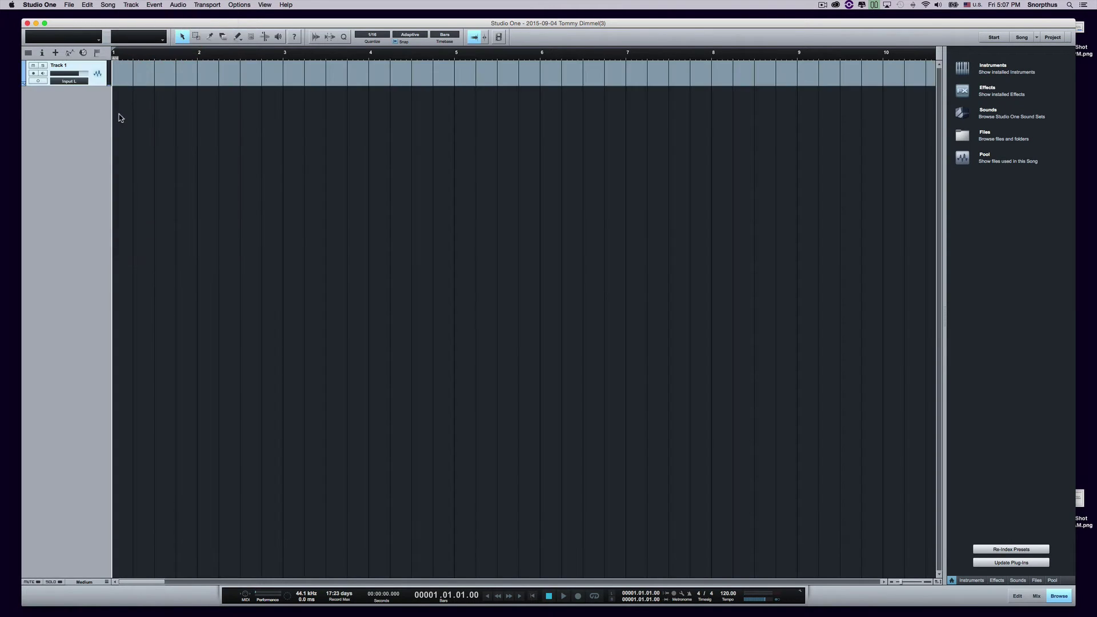
{"action": "left_click", "coordinate": [68, 81]}
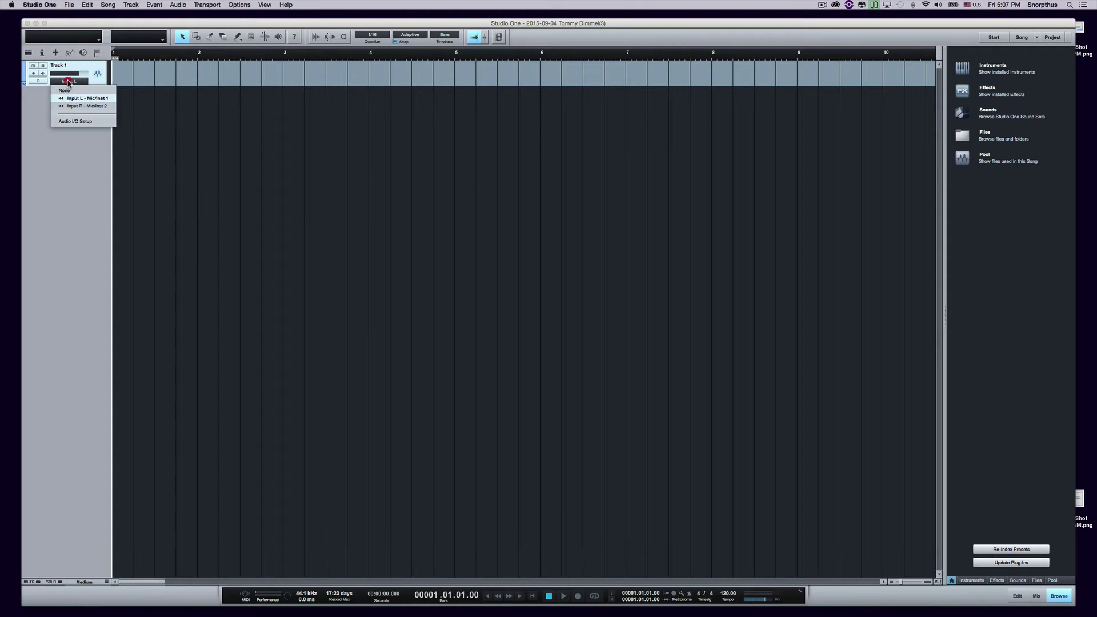
{"action": "left_click", "coordinate": [83, 122]}
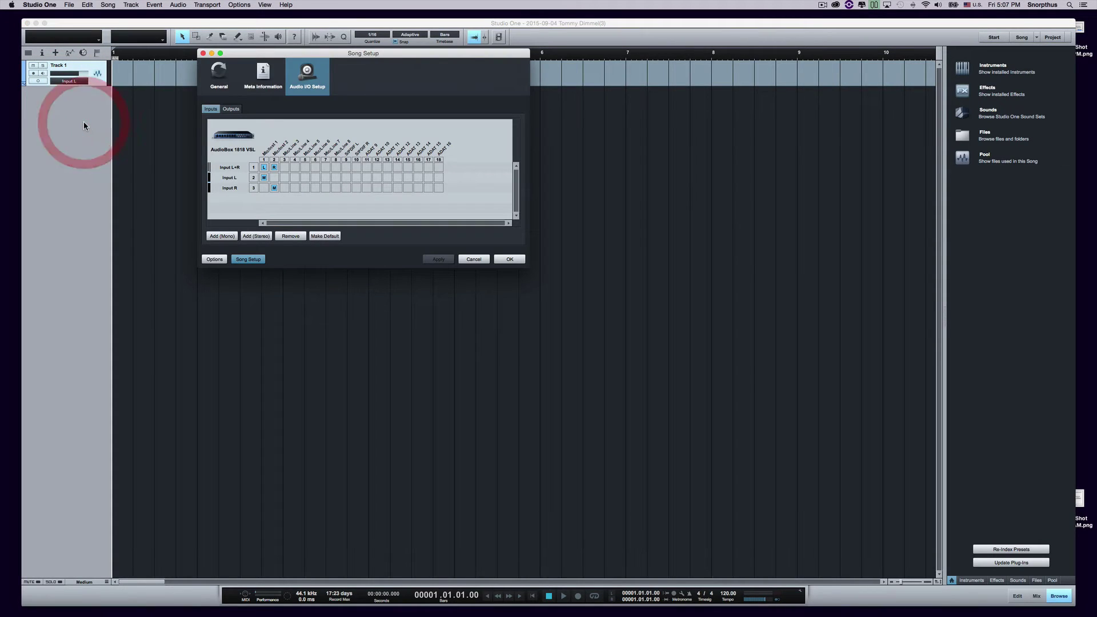
Step: Close Song Setup and confirm AudioBox 1818 VSL as the audio device in Preferences
{"action": "left_click", "coordinate": [485, 256]}
{"action": "left_click", "coordinate": [36, 5]}
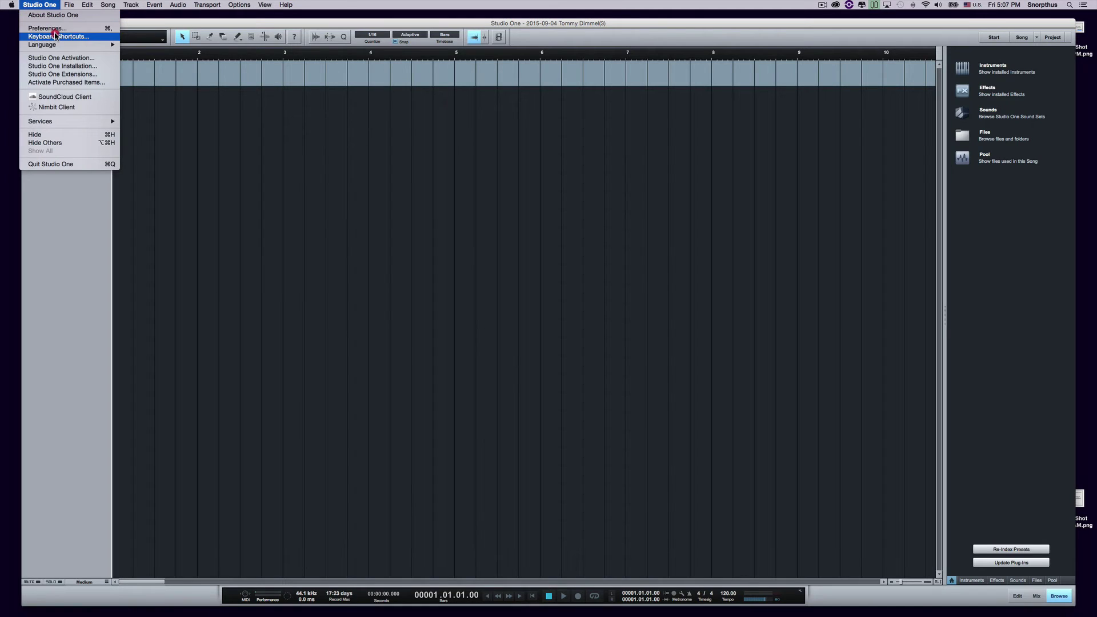
{"action": "left_click", "coordinate": [49, 28]}
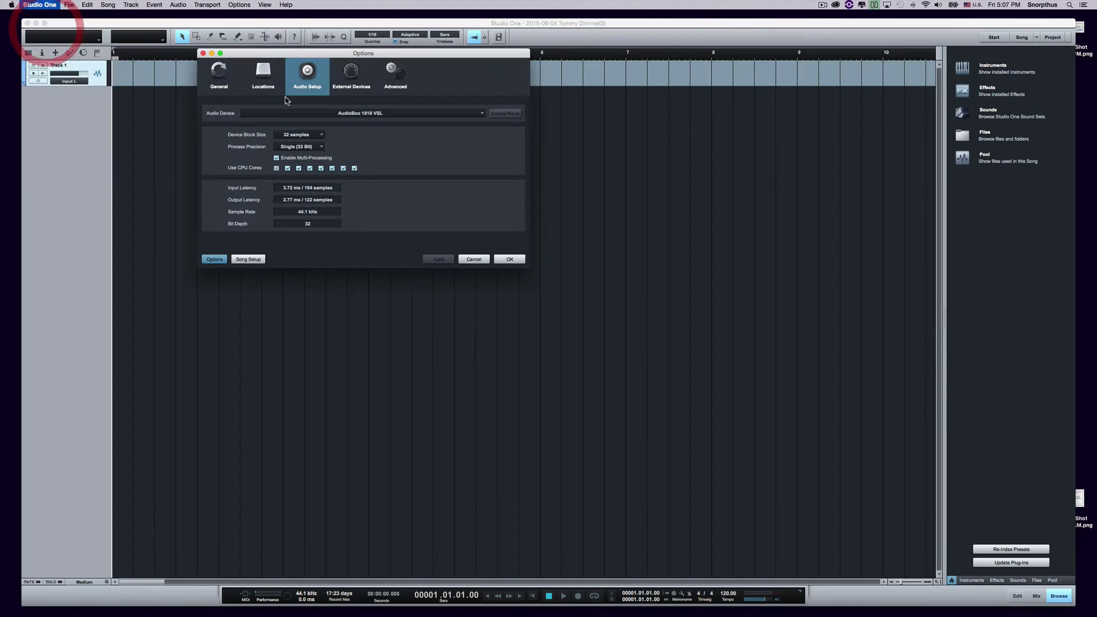
{"action": "left_click", "coordinate": [366, 115]}
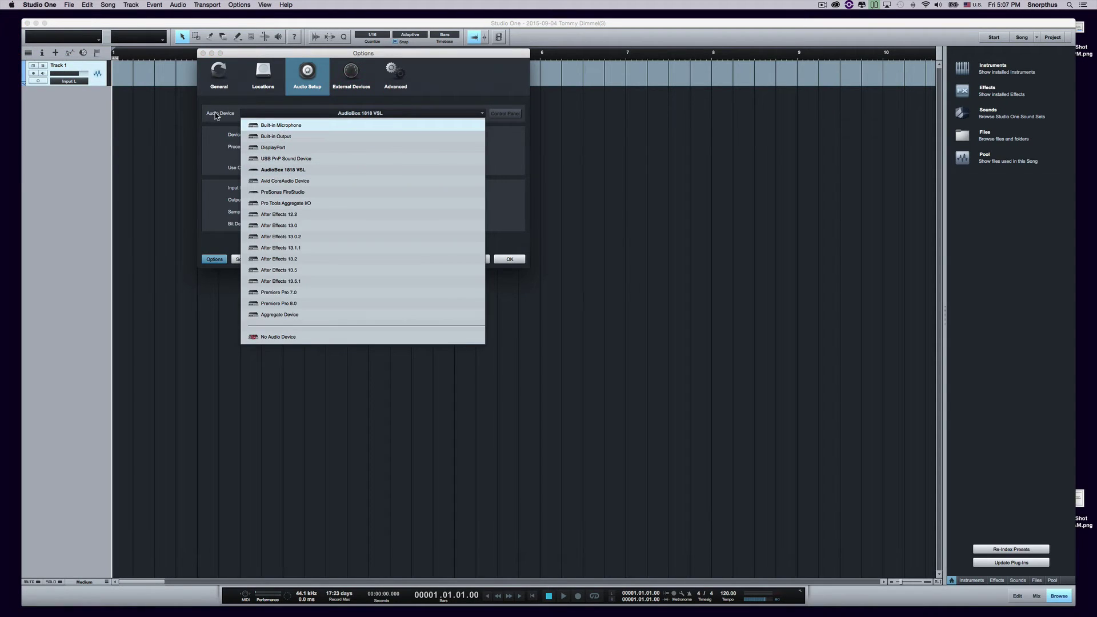
{"action": "left_click", "coordinate": [315, 168]}
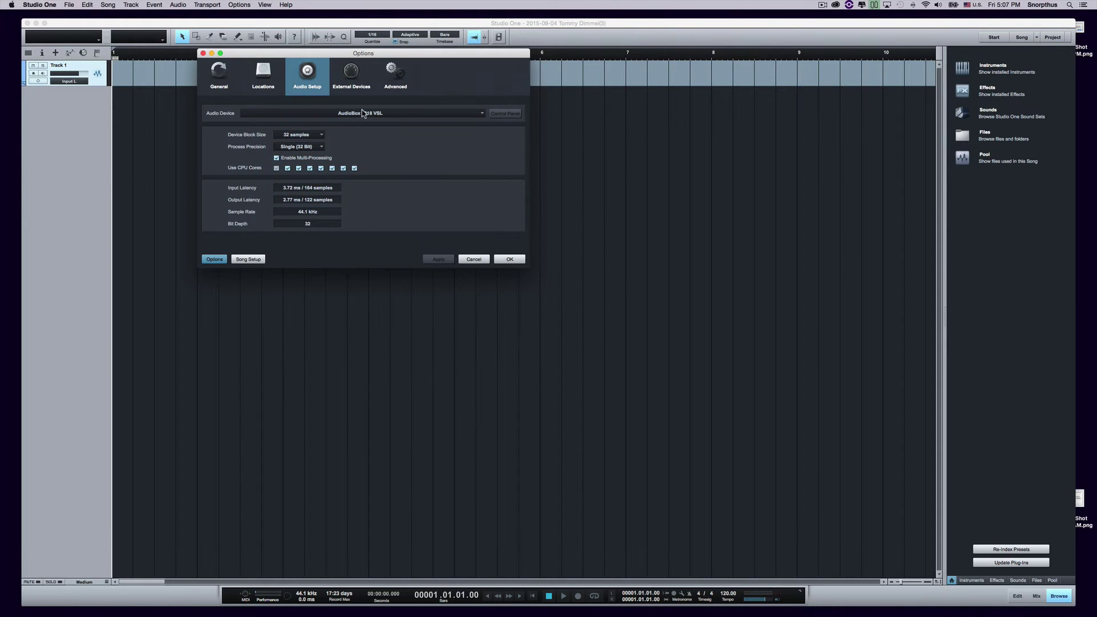
{"action": "left_click", "coordinate": [510, 260]}
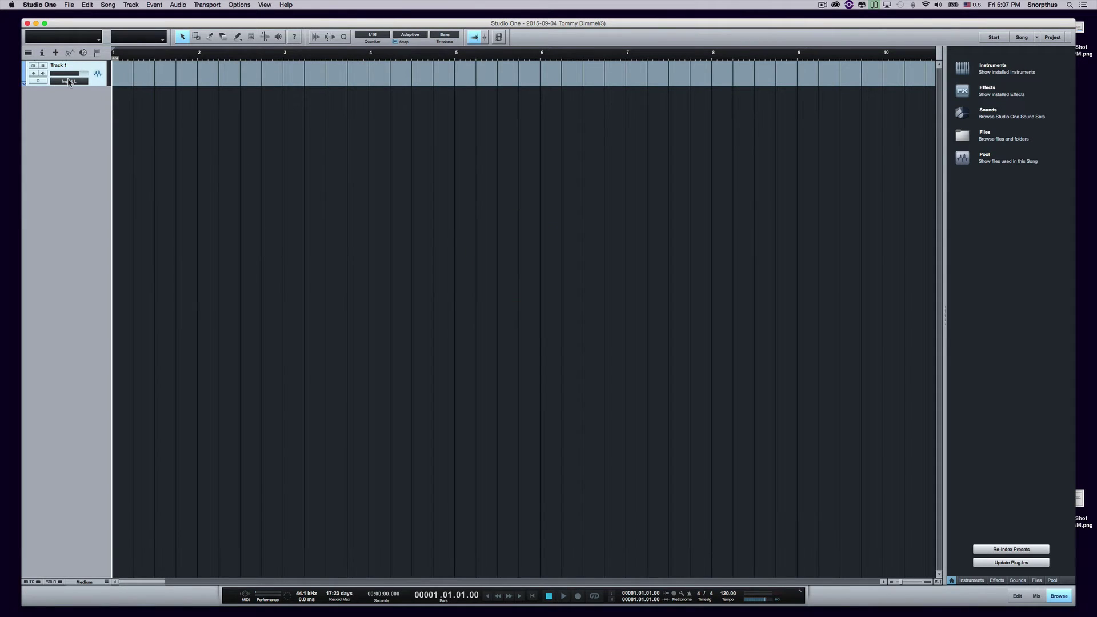
Step: Check Track 1's available inputs, leaving it set to Input L
{"action": "left_click", "coordinate": [69, 81]}
{"action": "left_click", "coordinate": [69, 82]}
{"action": "left_click", "coordinate": [62, 66]}
{"action": "left_click", "coordinate": [61, 81]}
{"action": "left_click", "coordinate": [61, 82]}
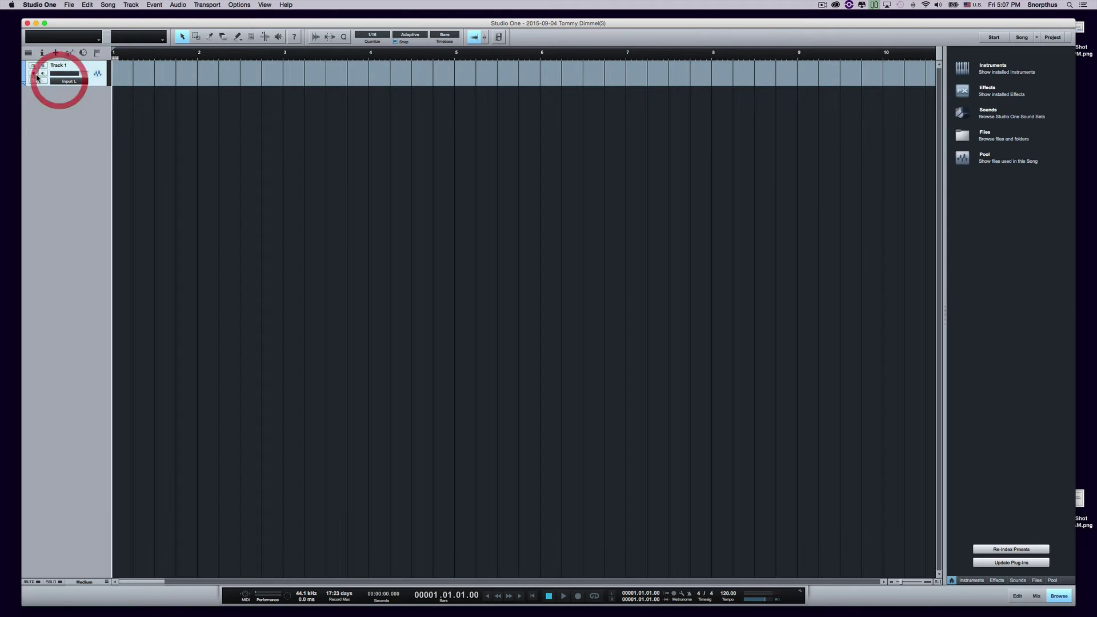
Step: Open Audio I/O Setup from Track 1's input menu and remove Input L+R, Input L and Input R
{"action": "left_click", "coordinate": [70, 82]}
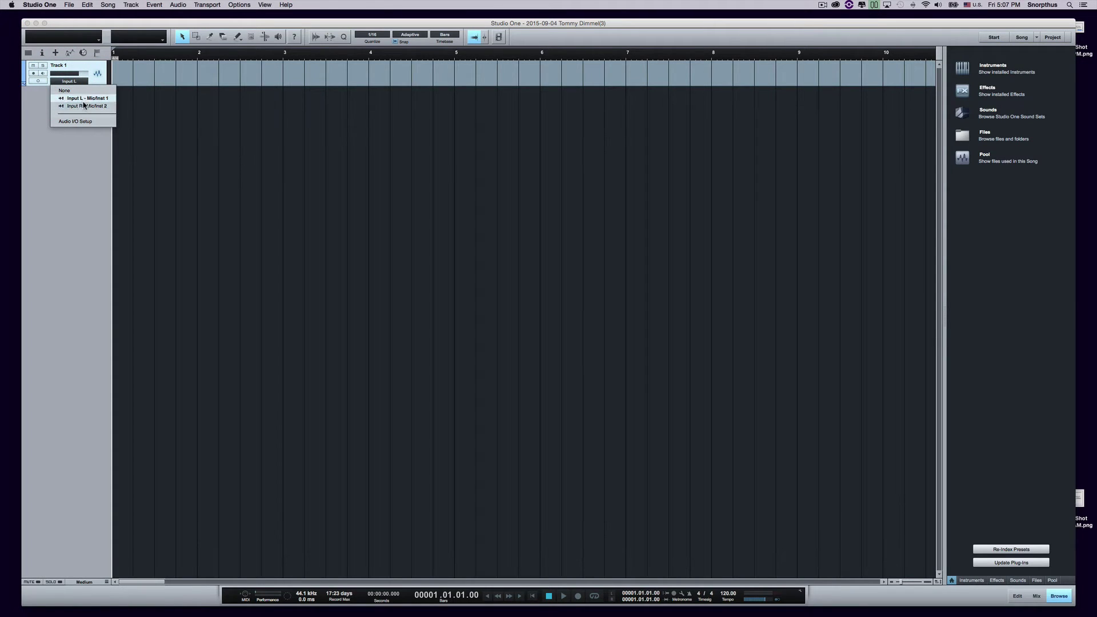
{"action": "left_click", "coordinate": [69, 81]}
{"action": "left_click", "coordinate": [92, 122]}
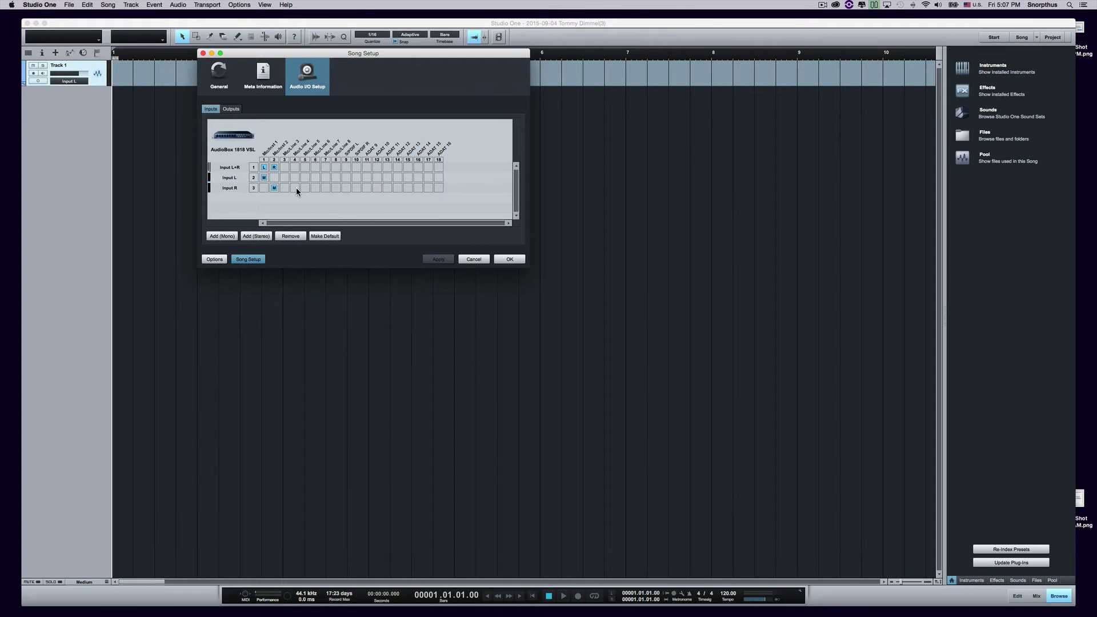
{"action": "left_click", "coordinate": [229, 188]}
{"action": "left_click", "coordinate": [229, 168], "text": "shift"}
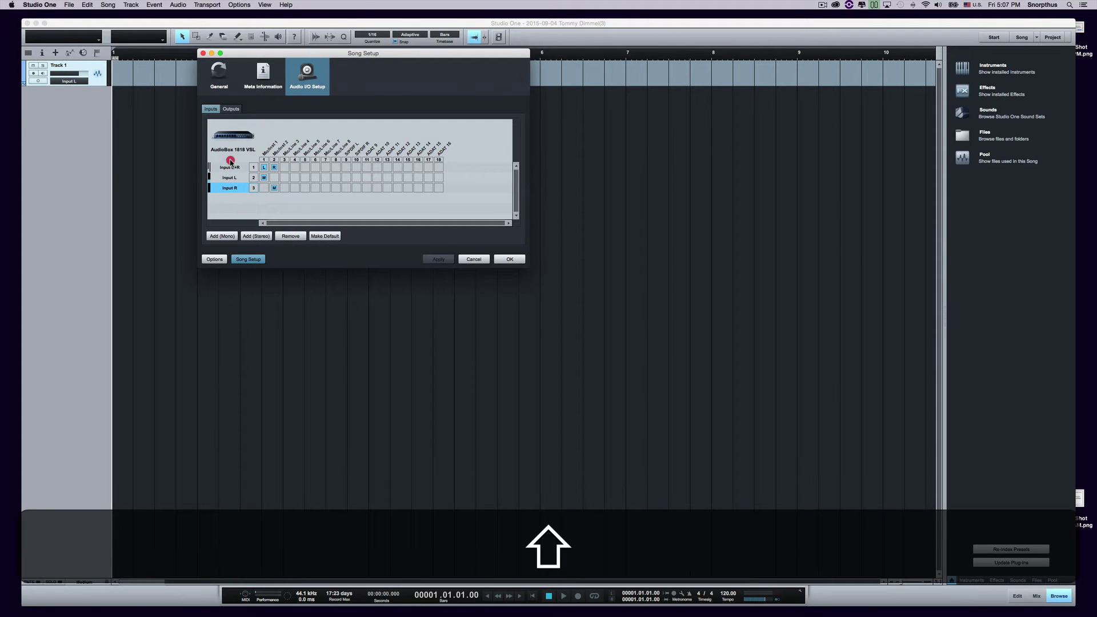
{"action": "left_click", "coordinate": [290, 236]}
{"action": "left_click", "coordinate": [381, 128]}
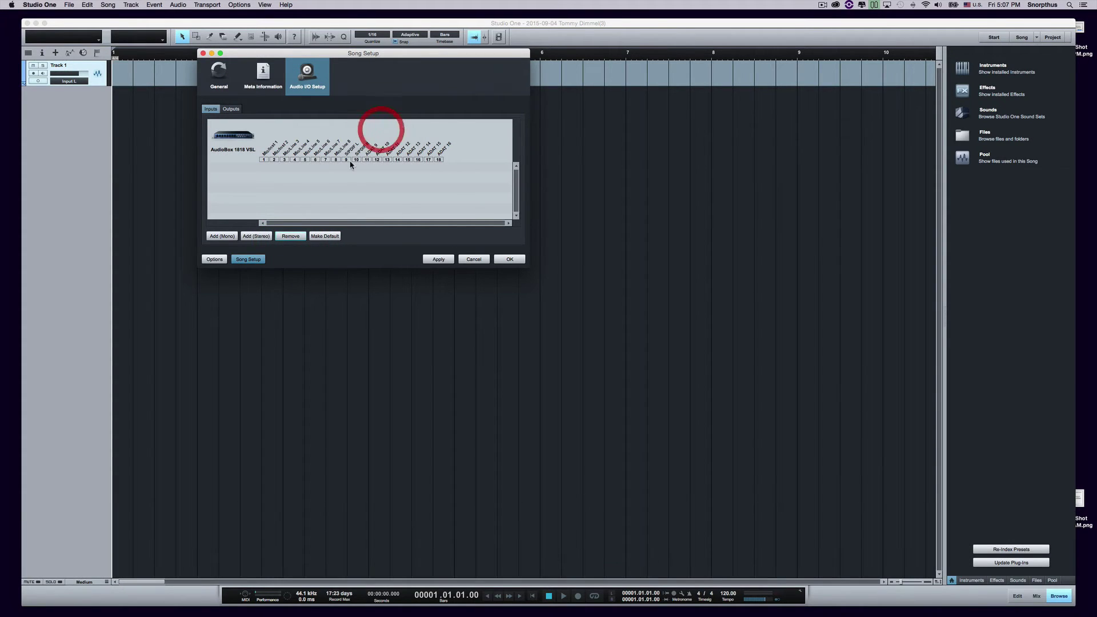
Step: Add mono inputs starting at Input 1 for the AudioBox channels, then apply and close Song Setup
{"action": "left_click", "coordinate": [221, 238]}
{"action": "left_click", "coordinate": [222, 237]}
{"action": "left_click", "coordinate": [222, 236]}
{"action": "left_click", "coordinate": [222, 236]}
{"action": "left_click", "coordinate": [222, 236]}
{"action": "left_click", "coordinate": [222, 237]}
{"action": "left_click", "coordinate": [222, 236]}
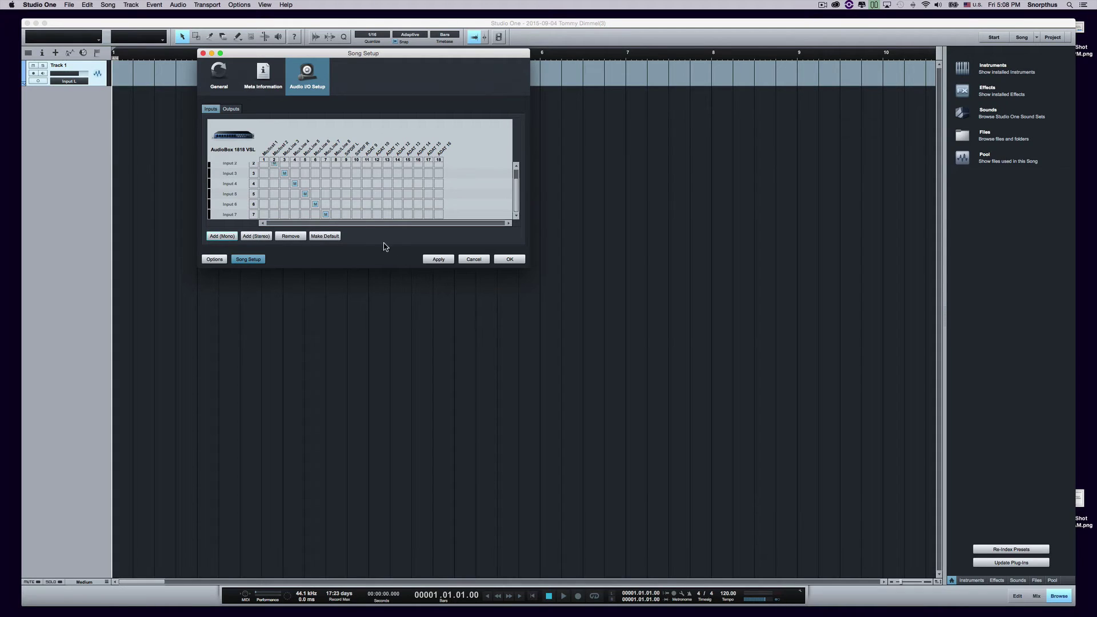
{"action": "scroll", "coordinate": [294, 200], "scroll_direction": "down", "scroll_amount": 1}
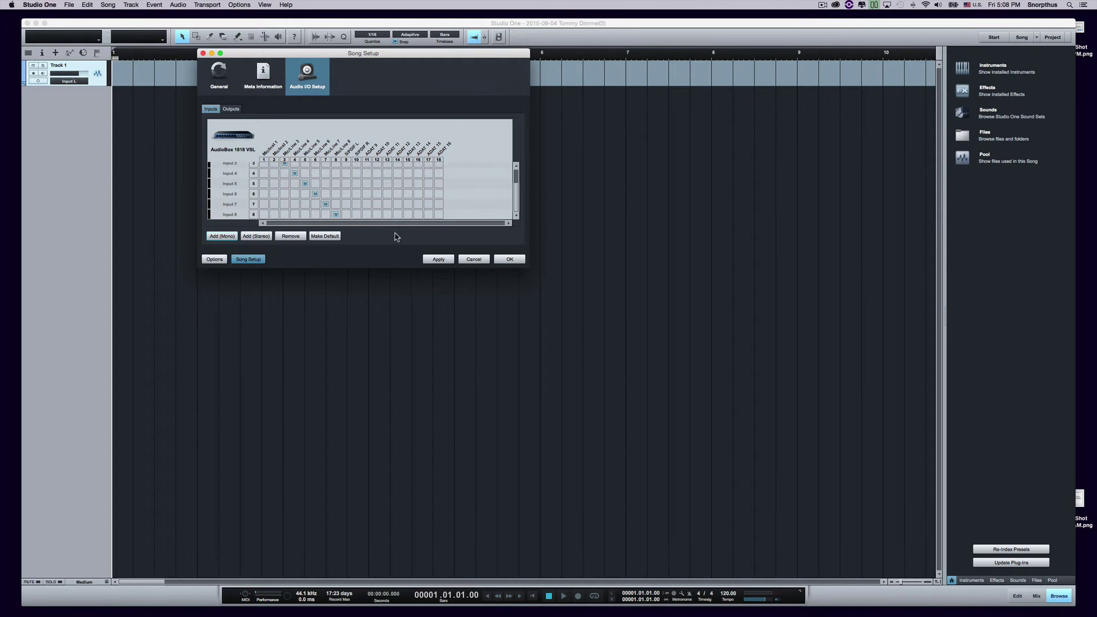
{"action": "left_click", "coordinate": [436, 260]}
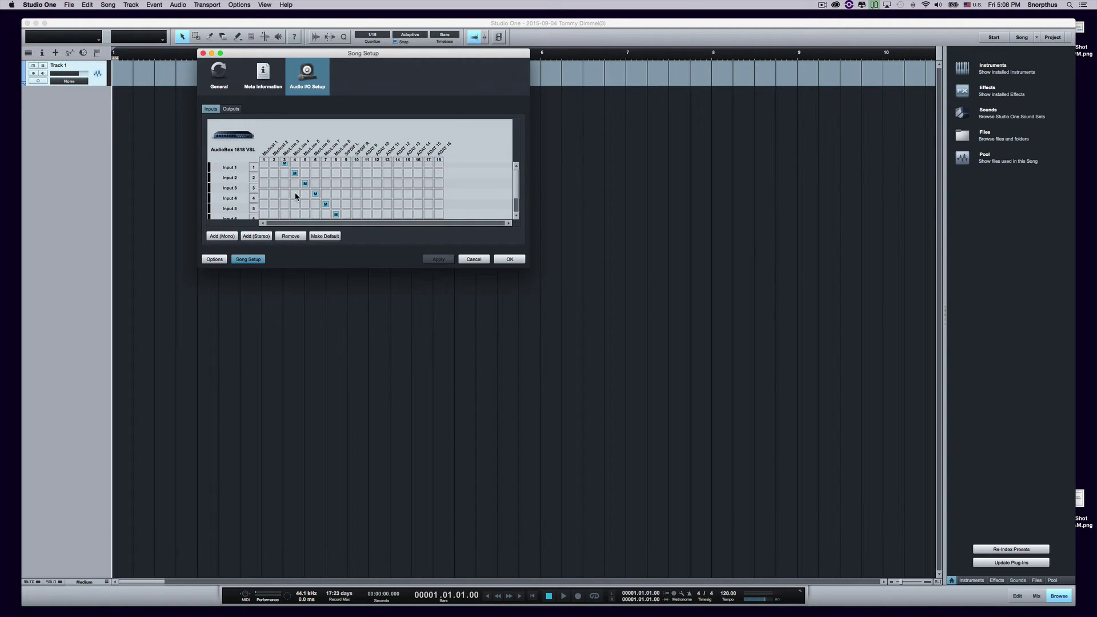
{"action": "left_click", "coordinate": [509, 258]}
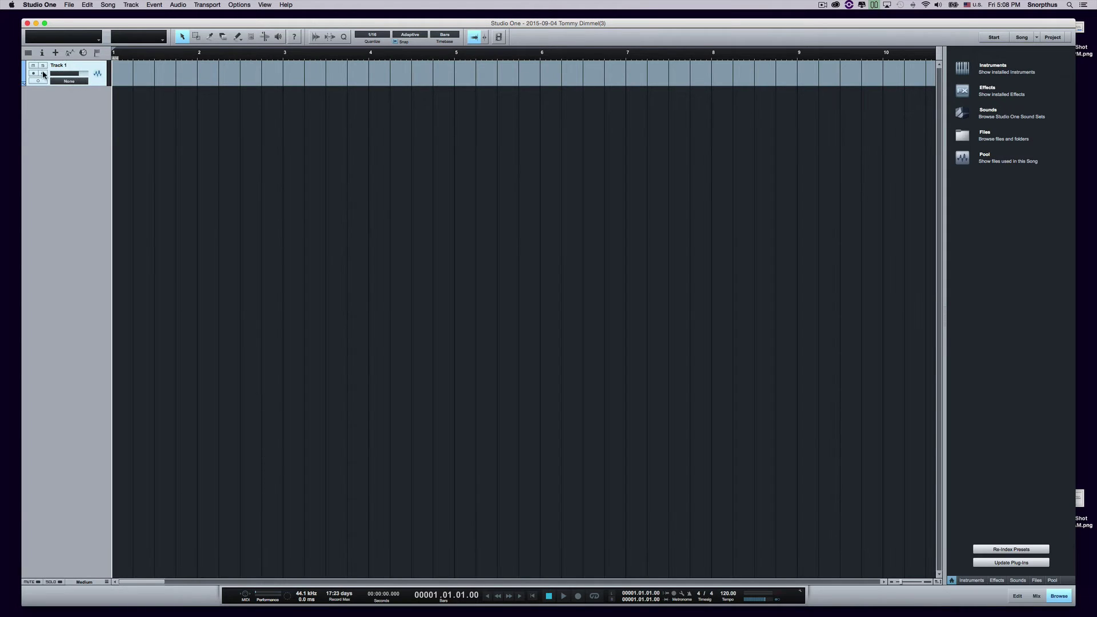
Step: Route Track 1's input to Input 1 and record-arm the track
{"action": "left_click", "coordinate": [72, 82]}
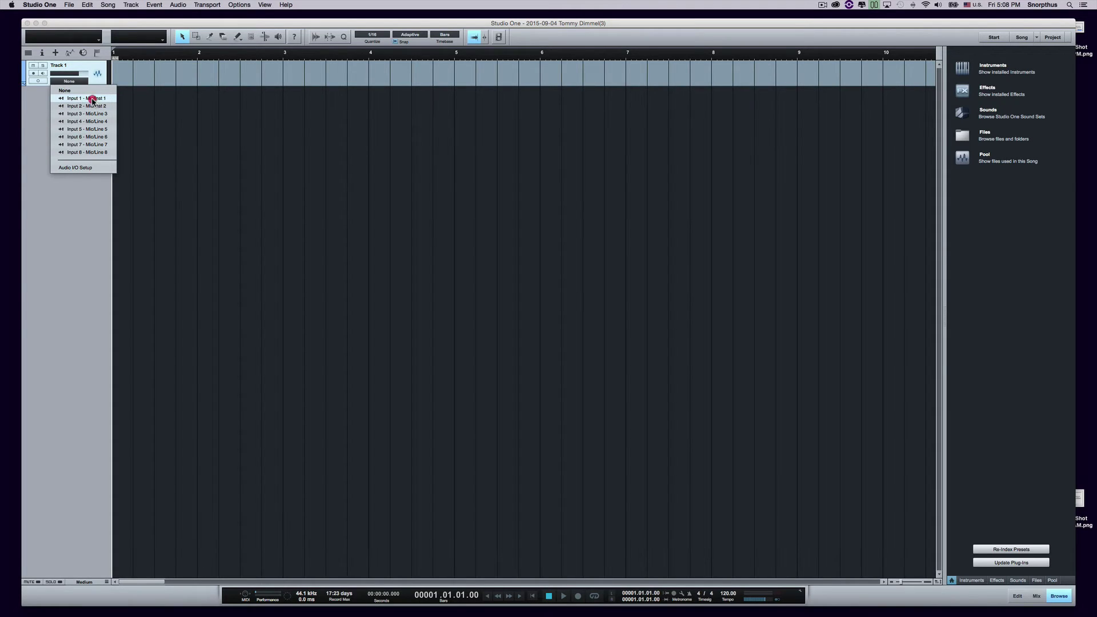
{"action": "left_click", "coordinate": [88, 99]}
{"action": "left_click", "coordinate": [33, 73]}
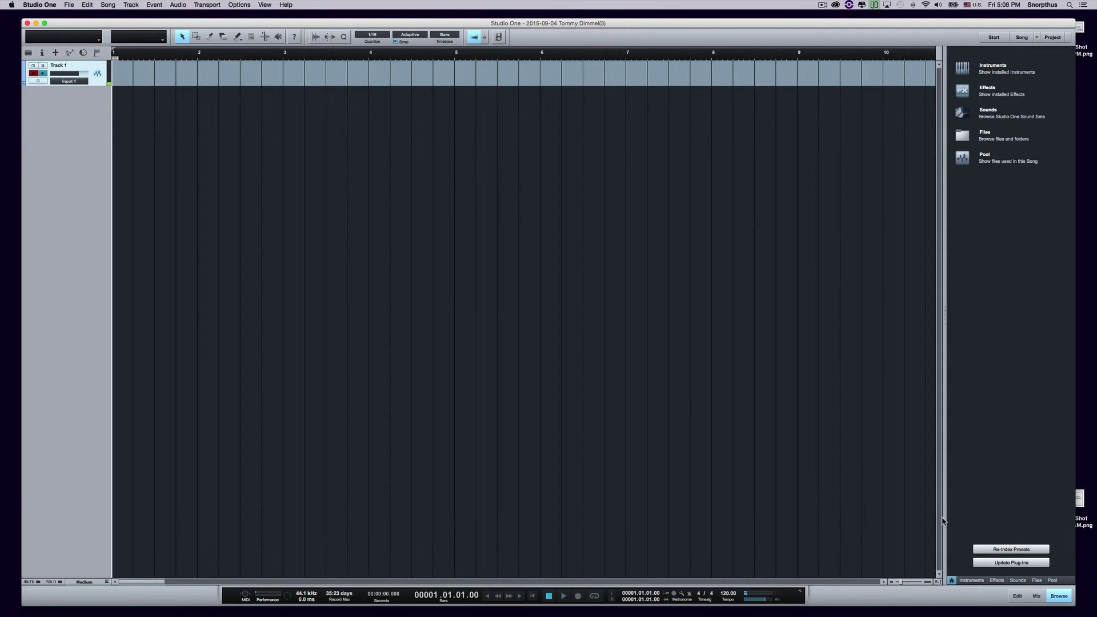
Step: Hide the browser panel and bring up the mixer console
{"action": "left_click", "coordinate": [1056, 596]}
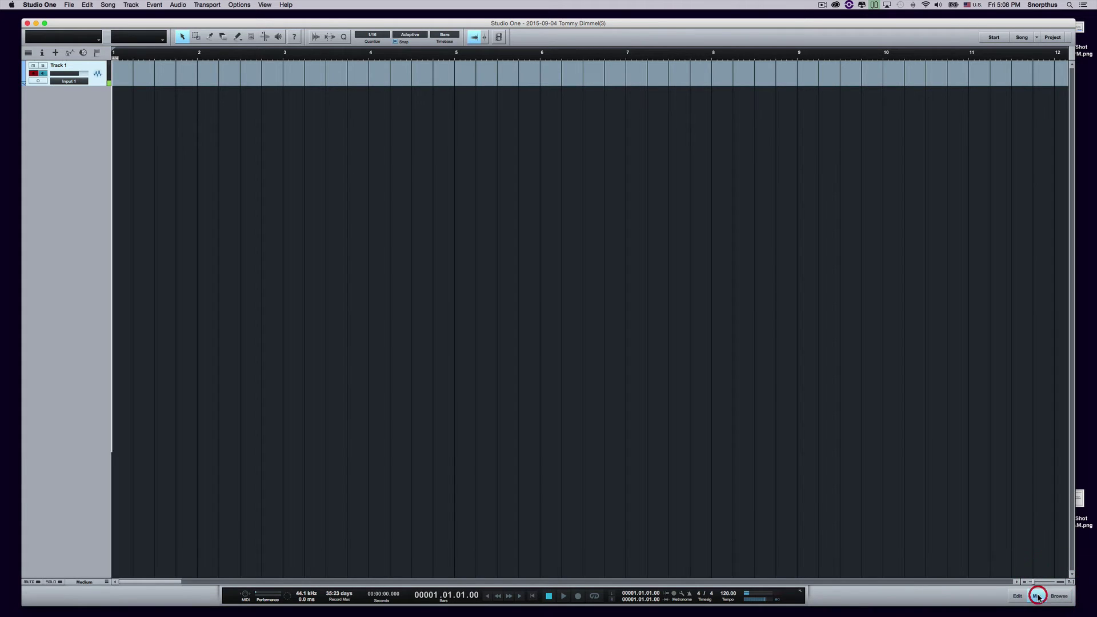
{"action": "left_click", "coordinate": [1036, 595]}
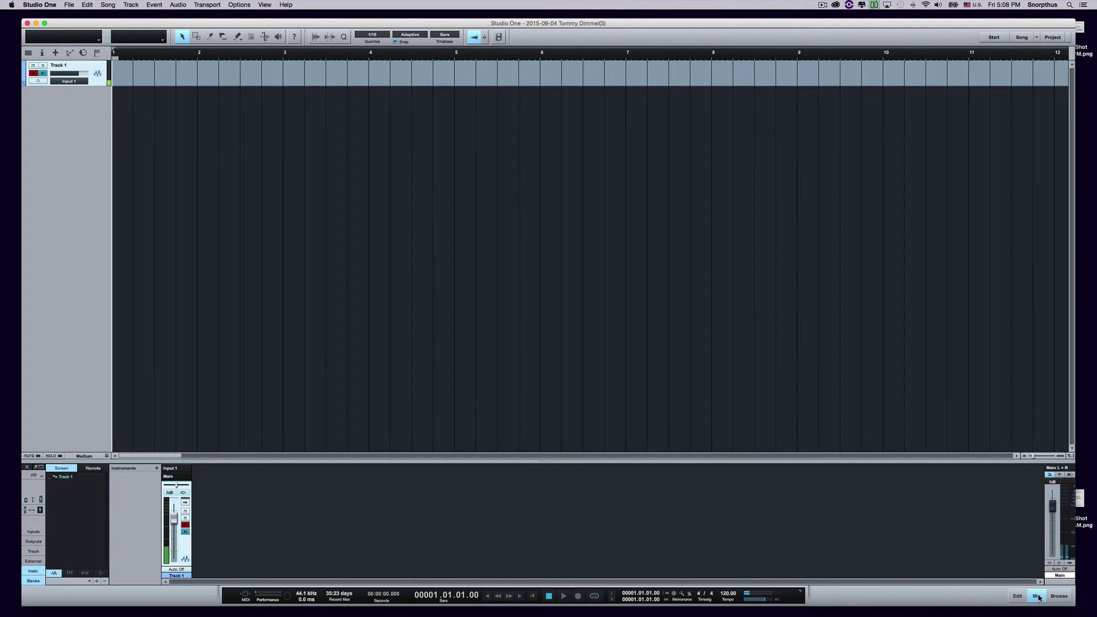
{"action": "left_click", "coordinate": [1040, 596]}
{"action": "left_click", "coordinate": [1037, 596]}
Step: Switch the Main channel's output from Main L+R to Phones 7 + 8
{"action": "left_click", "coordinate": [1060, 470]}
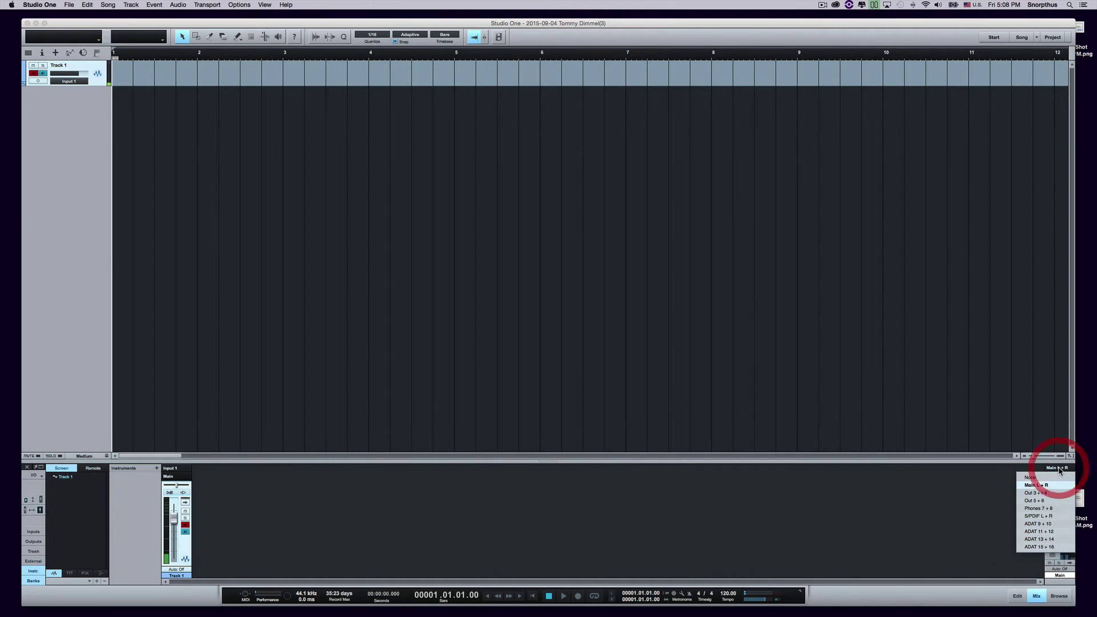
{"action": "left_click", "coordinate": [1039, 480]}
{"action": "left_click", "coordinate": [1054, 470]}
{"action": "left_click", "coordinate": [1047, 484]}
{"action": "left_click", "coordinate": [1062, 469]}
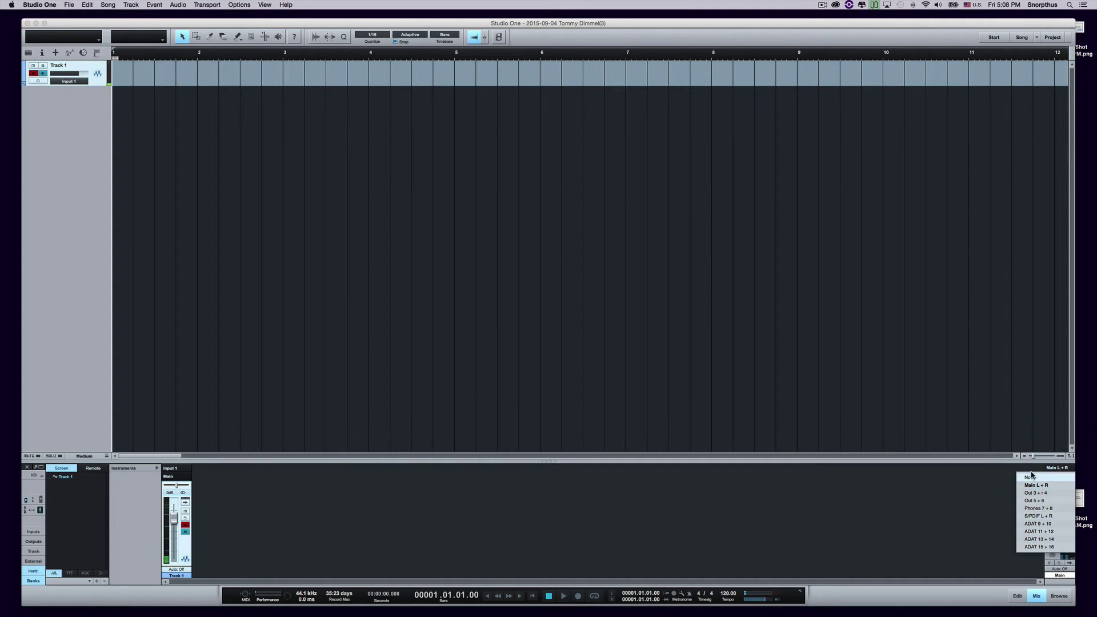
{"action": "left_click", "coordinate": [1059, 469]}
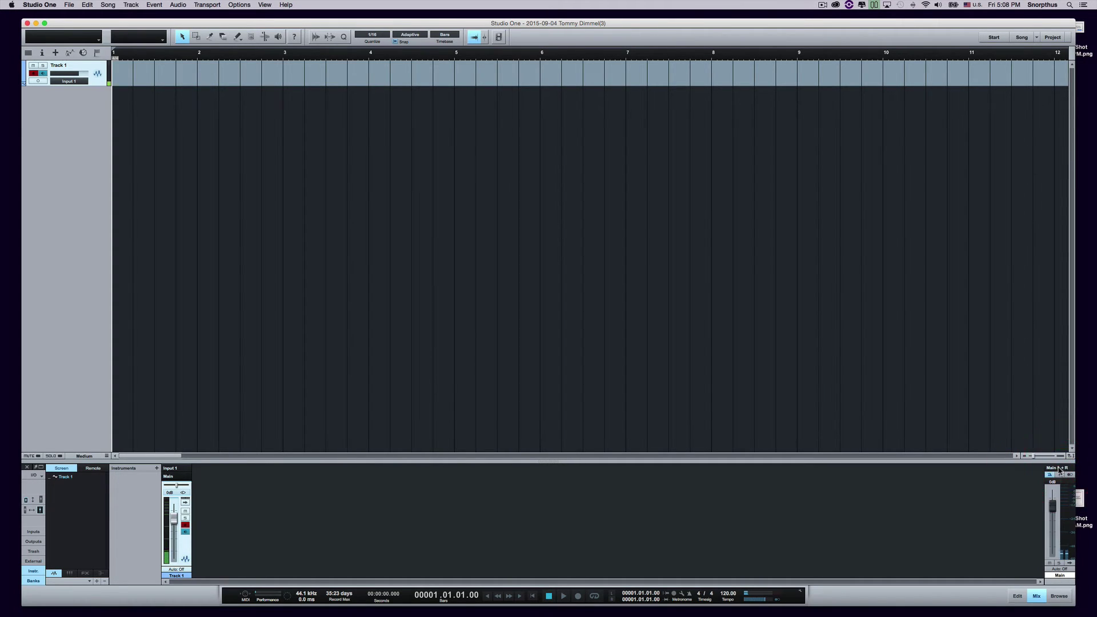
{"action": "left_click", "coordinate": [1057, 469]}
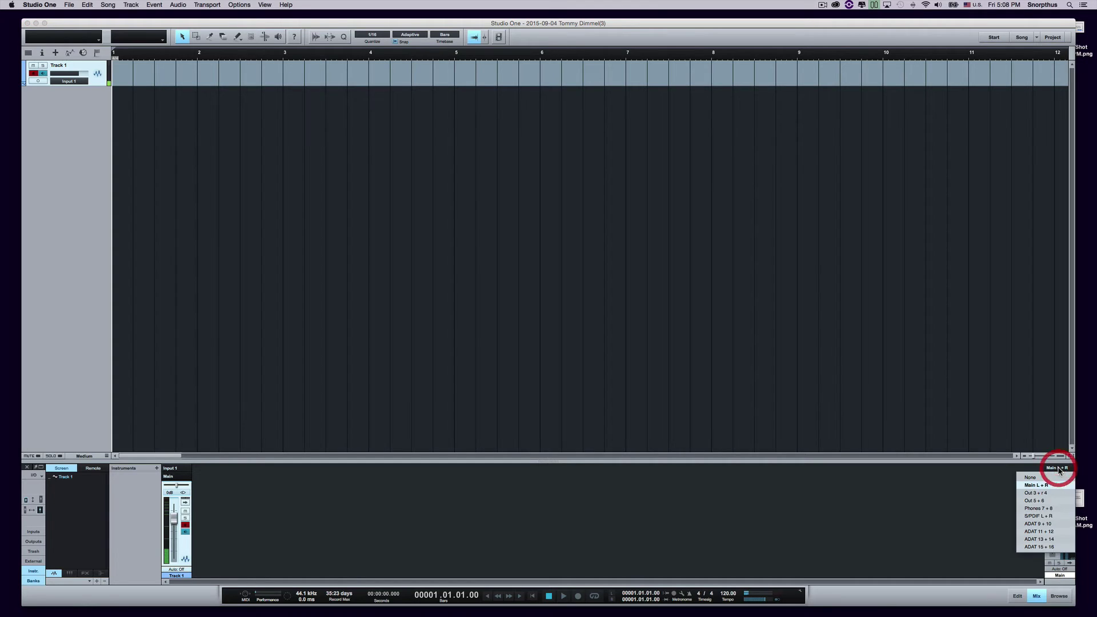
{"action": "left_click", "coordinate": [1048, 509]}
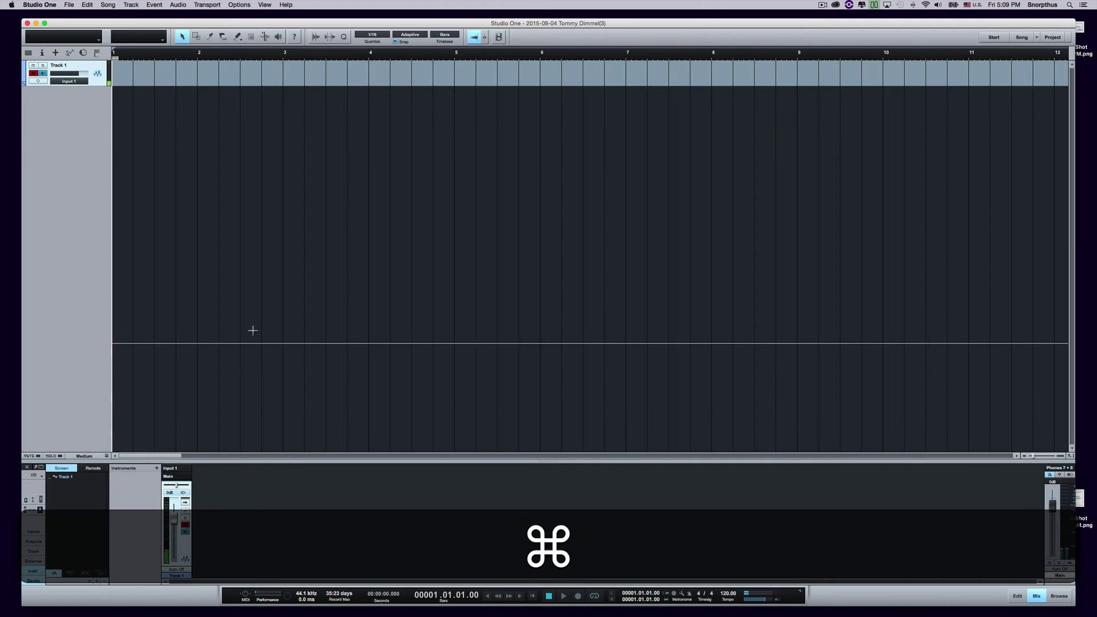
Step: Quit Studio One with ⌘Q without saving the song, then launch Logic Pro X from the Dock
{"action": "key", "text": "super+q"}
{"action": "left_click", "coordinate": [526, 198]}
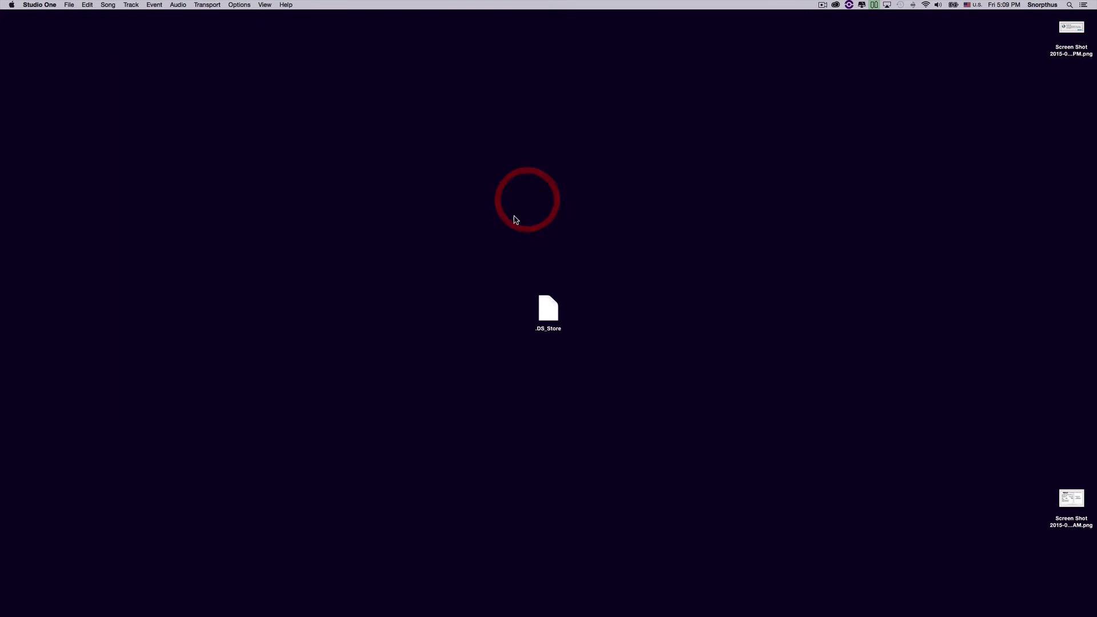
{"action": "mouse_move", "coordinate": [687, 614]}
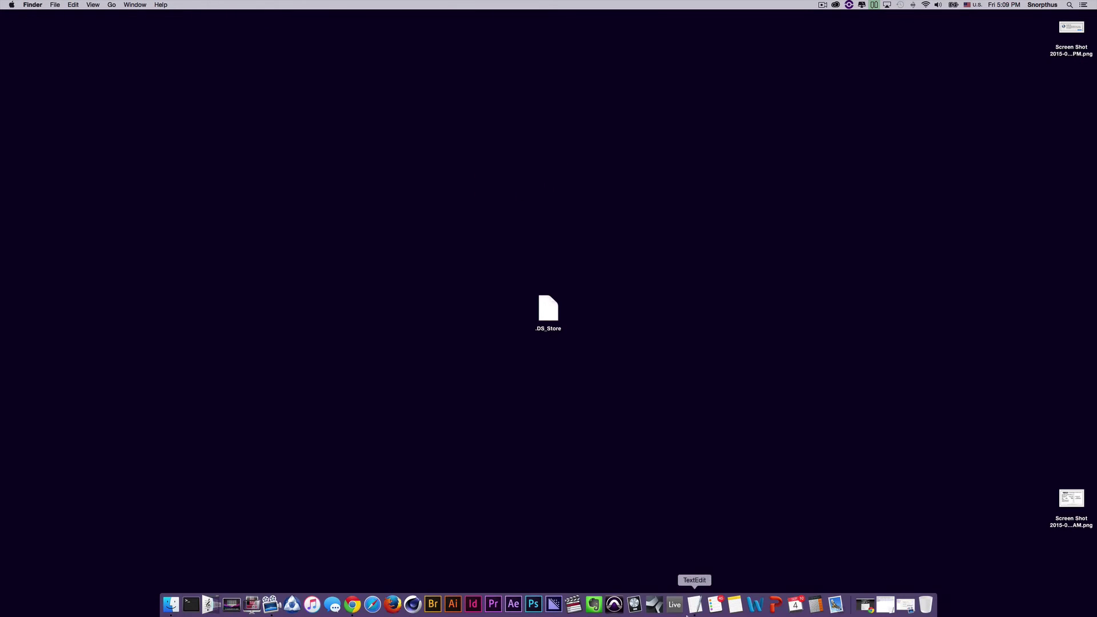
{"action": "left_click", "coordinate": [634, 604]}
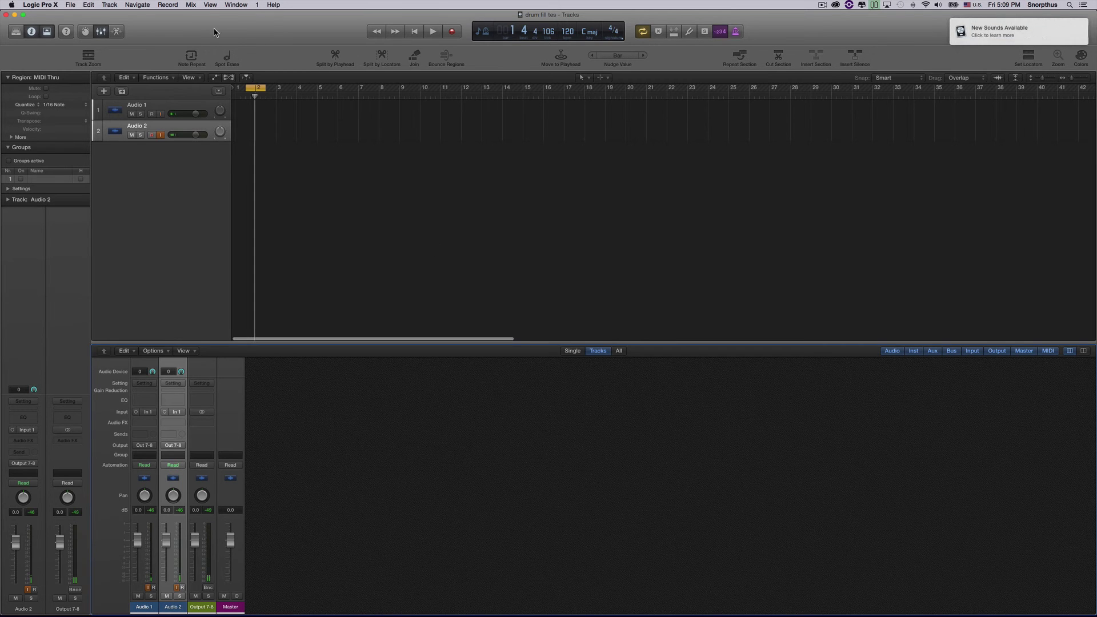
Step: Close the 'drum fill tee' project and start a new empty project
{"action": "left_click", "coordinate": [81, 4]}
{"action": "left_click", "coordinate": [81, 55]}
{"action": "left_click", "coordinate": [69, 5]}
{"action": "left_click", "coordinate": [85, 21]}
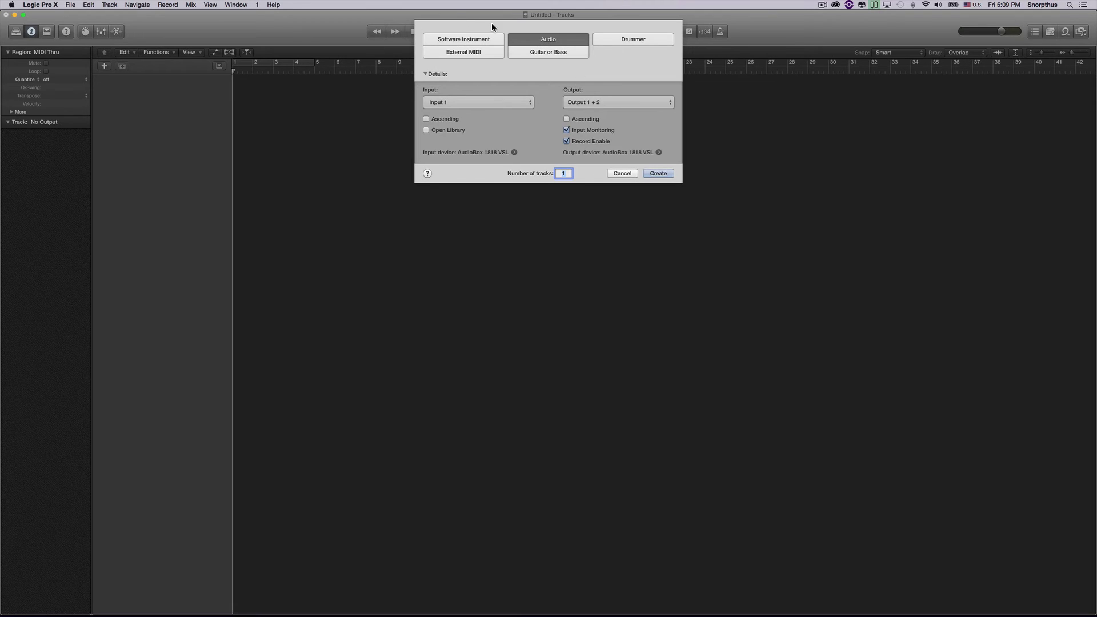
Step: Choose Audio as the track type in the New Tracks dialog
{"action": "left_click", "coordinate": [547, 41]}
{"action": "left_click", "coordinate": [473, 40]}
{"action": "left_click", "coordinate": [547, 39]}
Step: Create audio track Audio 1 on Input 1 with its output set to Output 7 + 8
{"action": "left_click", "coordinate": [424, 74]}
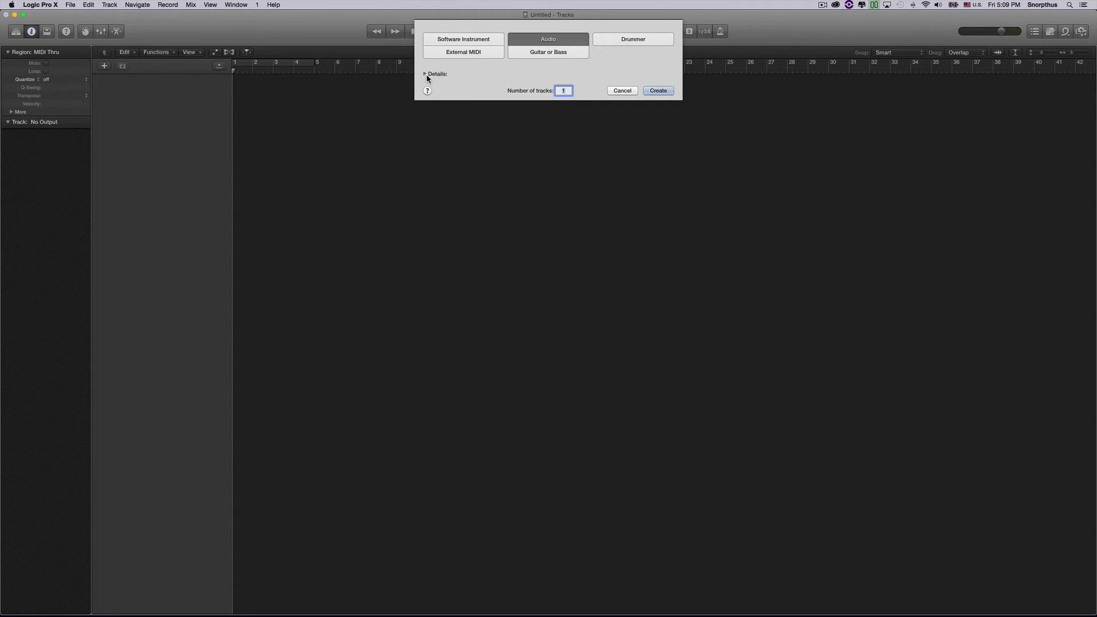
{"action": "left_click", "coordinate": [425, 73]}
{"action": "double_click", "coordinate": [425, 74]}
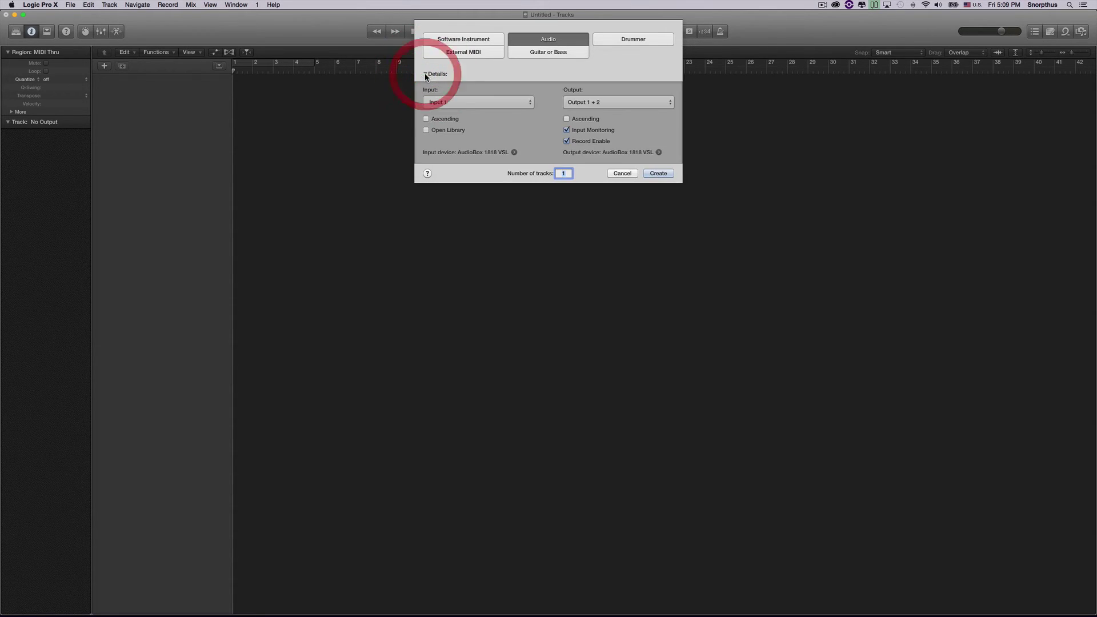
{"action": "left_click", "coordinate": [577, 102]}
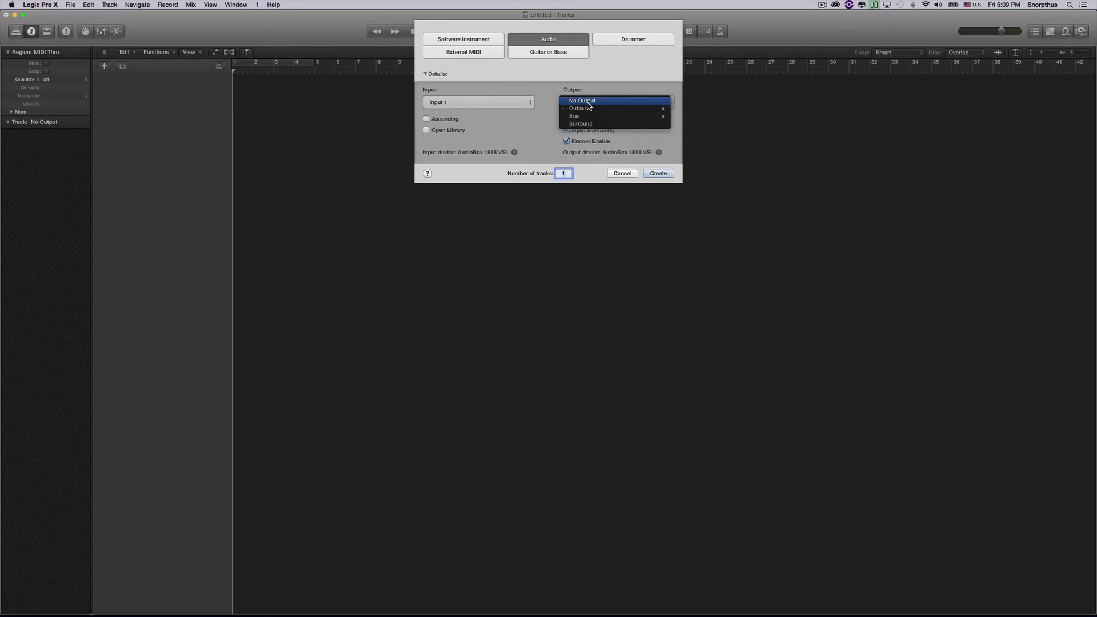
{"action": "mouse_move", "coordinate": [589, 110]}
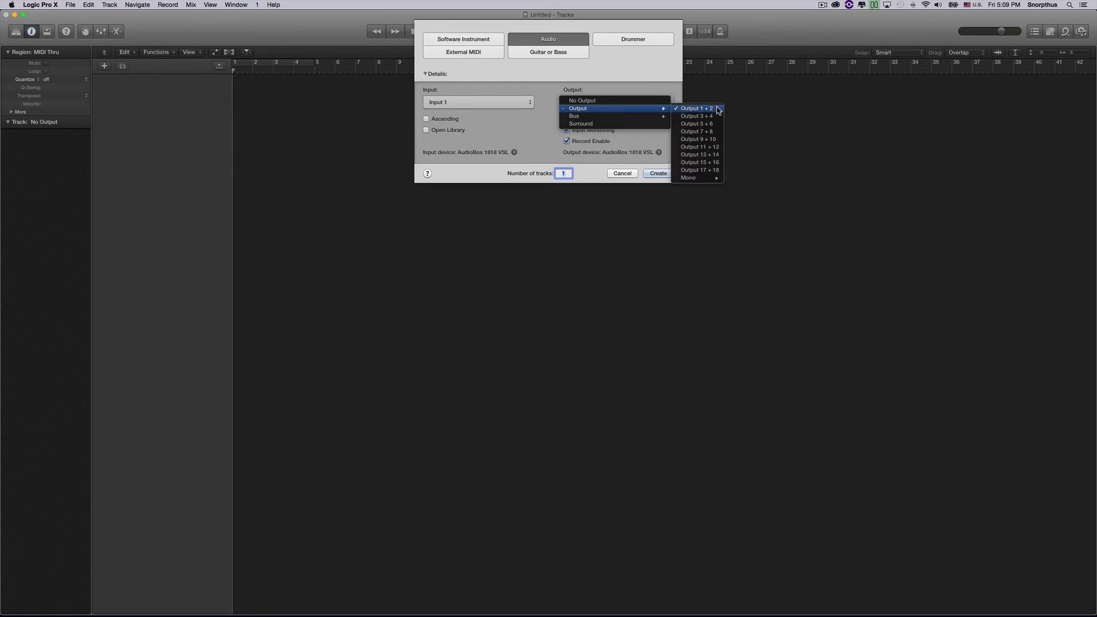
{"action": "left_click", "coordinate": [707, 133]}
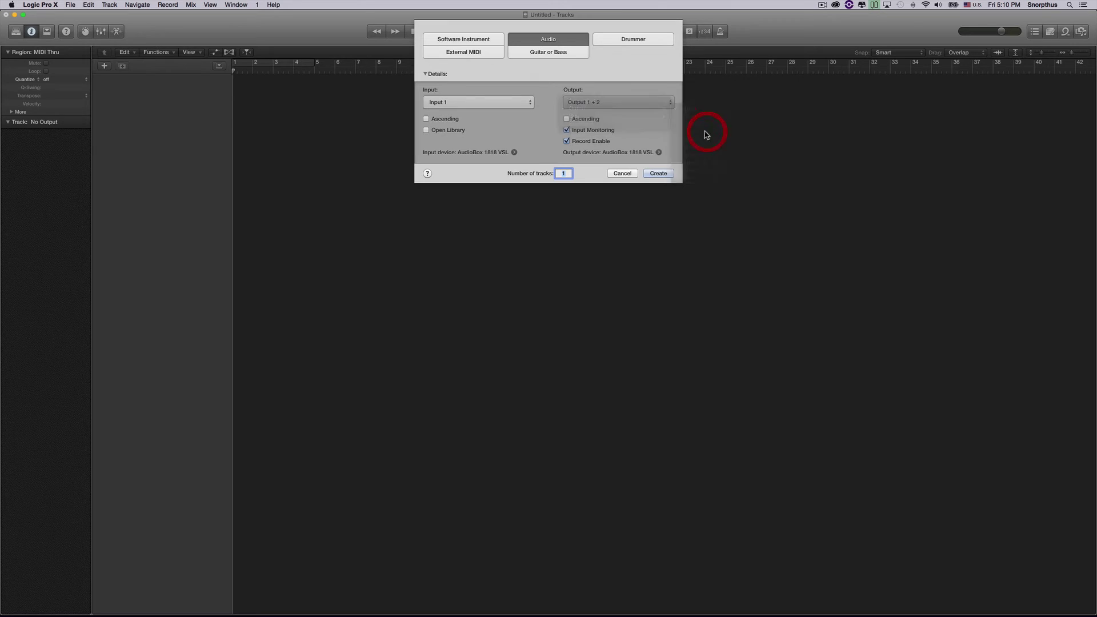
{"action": "left_click", "coordinate": [658, 173]}
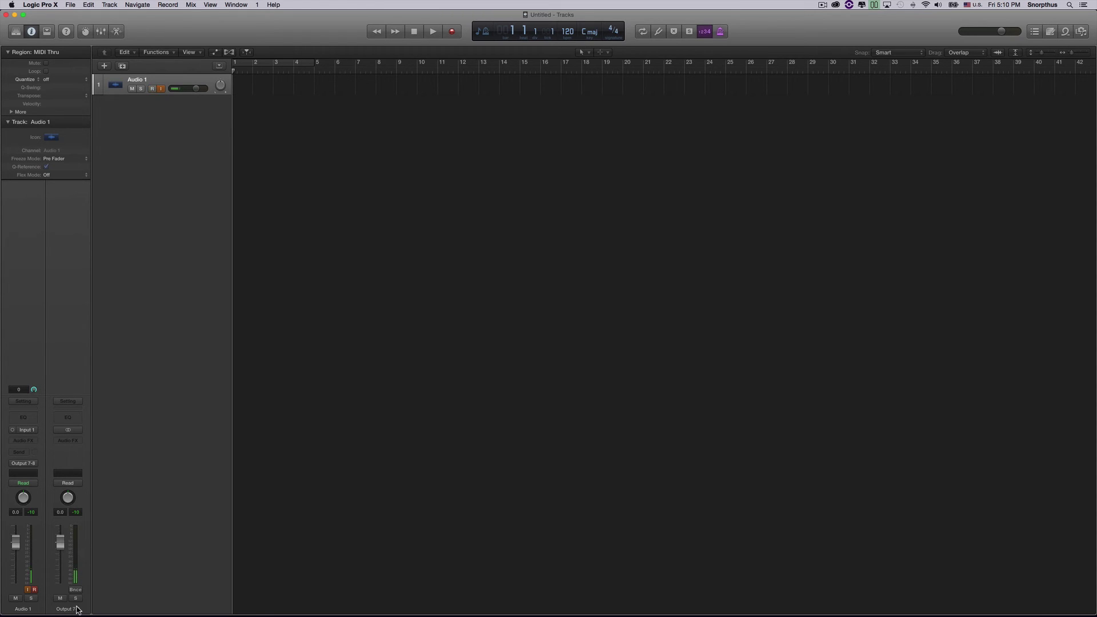
Step: Add an audio track from the Track menu, then undo it
{"action": "left_click", "coordinate": [145, 202]}
{"action": "left_click", "coordinate": [110, 5]}
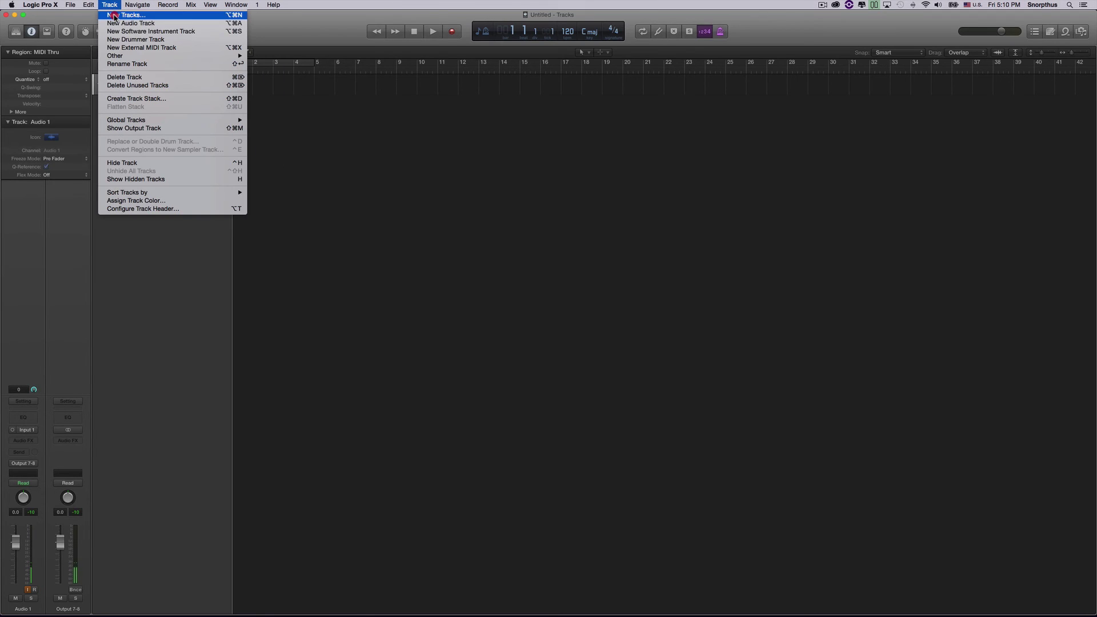
{"action": "left_click", "coordinate": [165, 25]}
{"action": "key", "text": "super+z"}
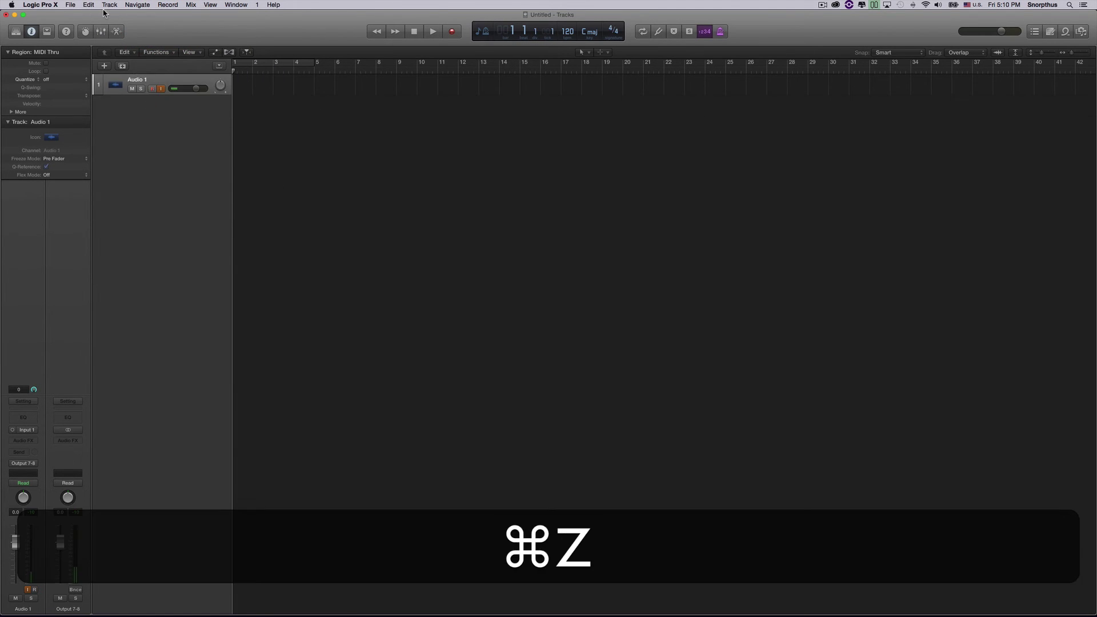
Step: Create Audio 2 with output set to Output 1 + 2 and toggle its record arm
{"action": "left_click", "coordinate": [138, 5]}
{"action": "left_click", "coordinate": [114, 14]}
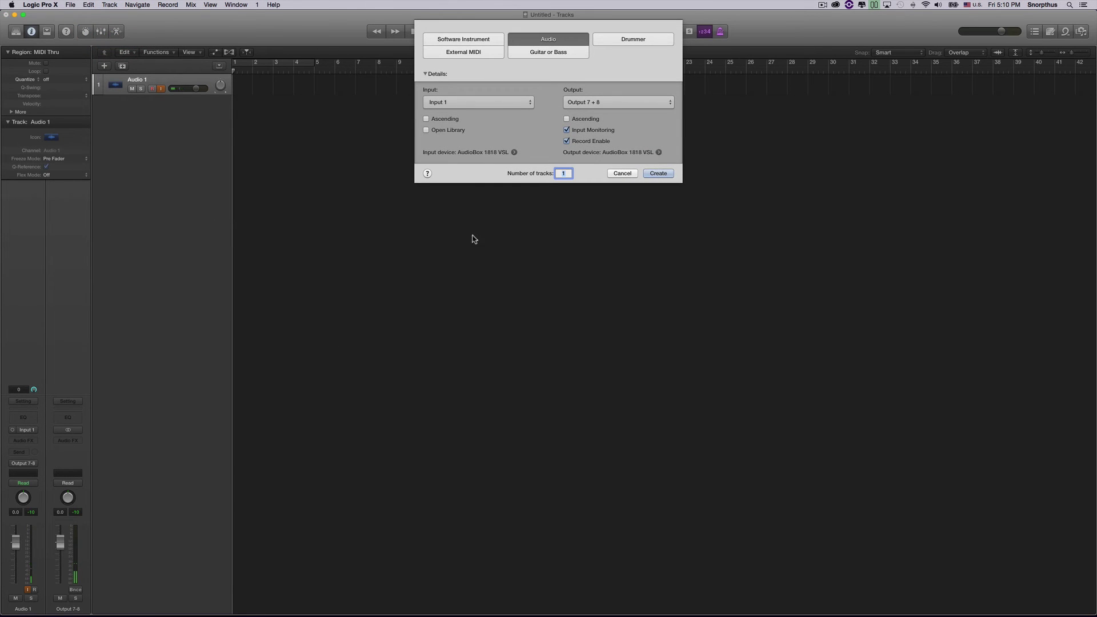
{"action": "left_click", "coordinate": [609, 103]}
{"action": "mouse_move", "coordinate": [607, 110]}
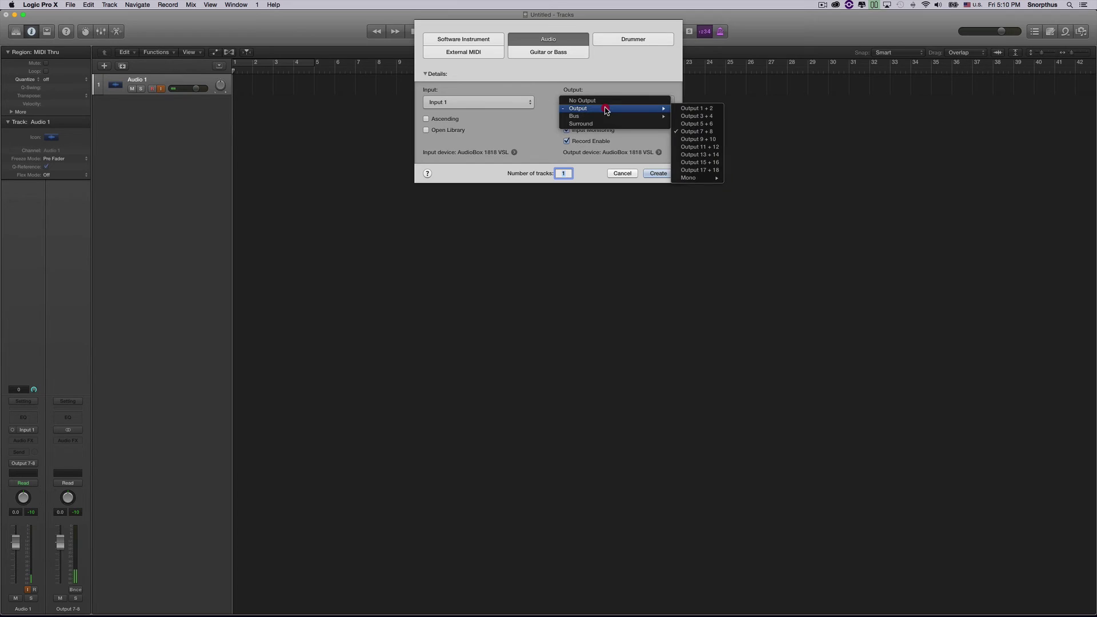
{"action": "left_click", "coordinate": [695, 108]}
{"action": "left_click", "coordinate": [655, 173]}
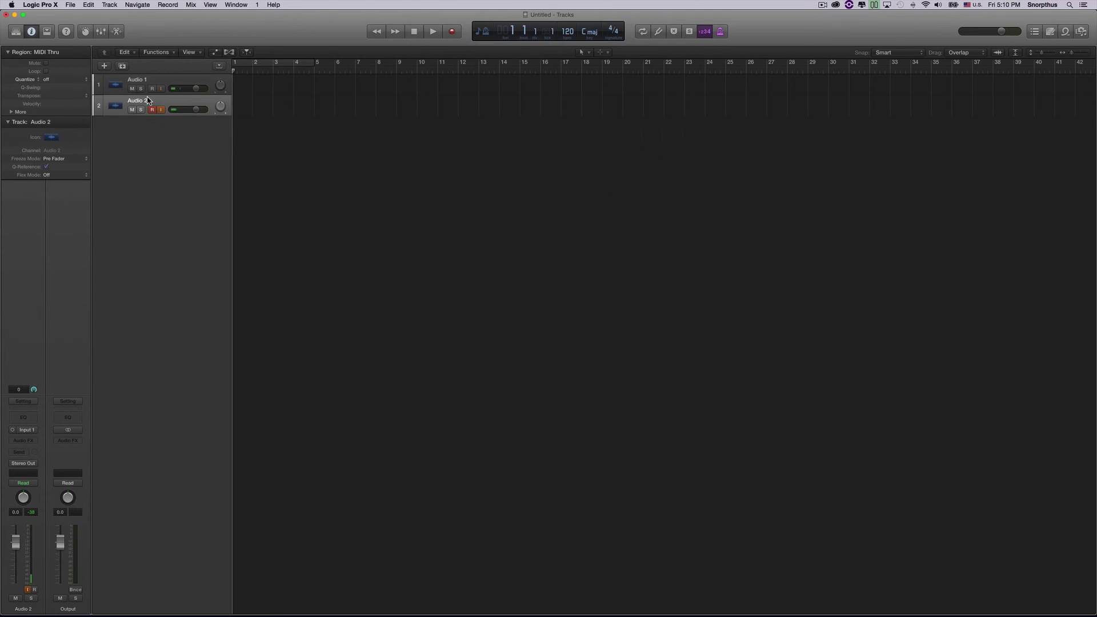
{"action": "left_click", "coordinate": [161, 109]}
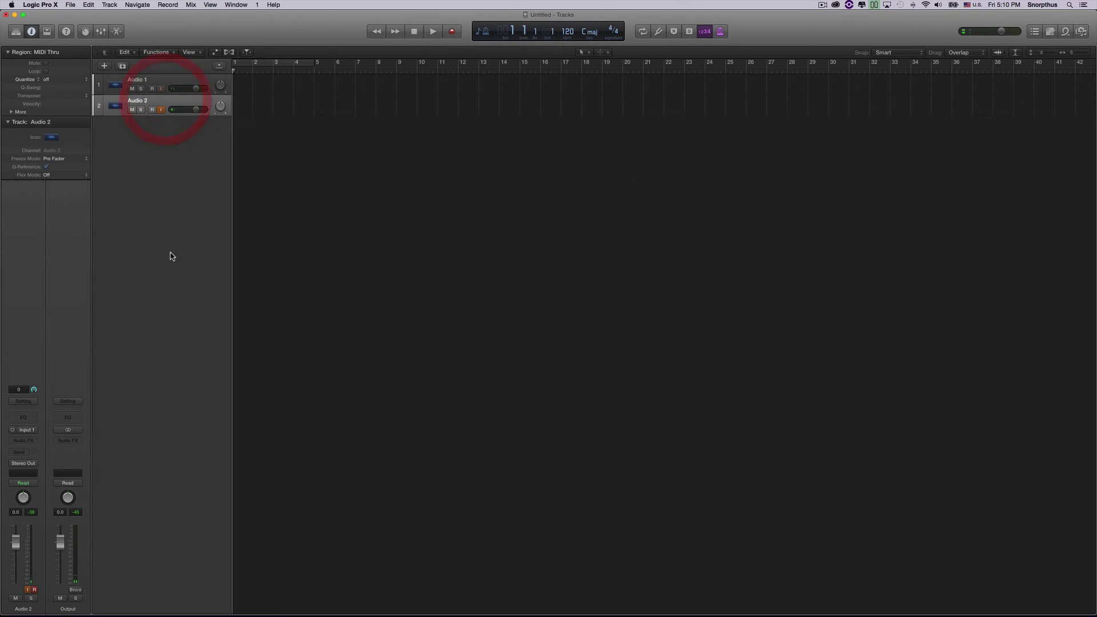
Step: Toggle record and monitoring on Audio 1 and Audio 2, leaving Audio 2 armed with monitoring on
{"action": "left_click", "coordinate": [161, 89]}
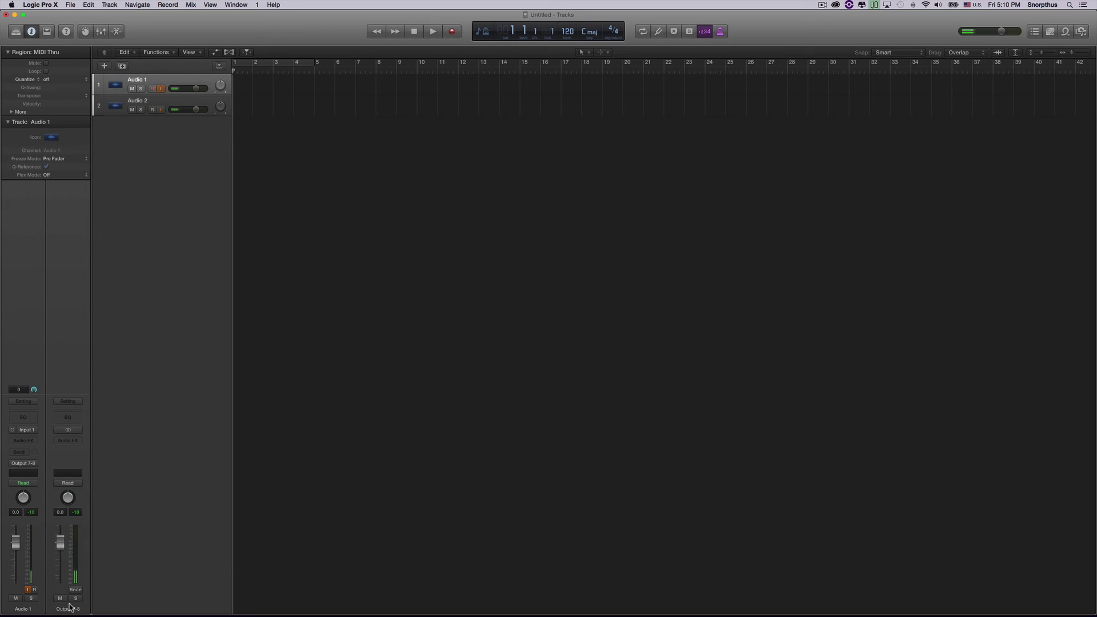
{"action": "left_click", "coordinate": [152, 109]}
{"action": "left_click", "coordinate": [178, 105]}
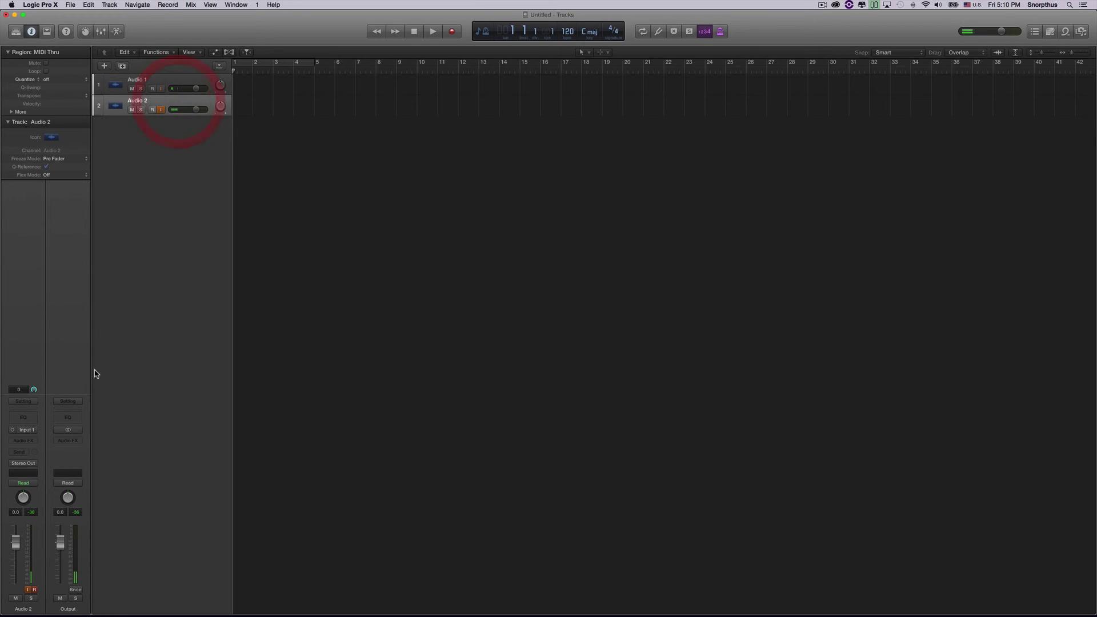
{"action": "left_click", "coordinate": [76, 608]}
{"action": "left_click", "coordinate": [168, 103]}
{"action": "left_click", "coordinate": [169, 101]}
{"action": "left_click", "coordinate": [165, 84]}
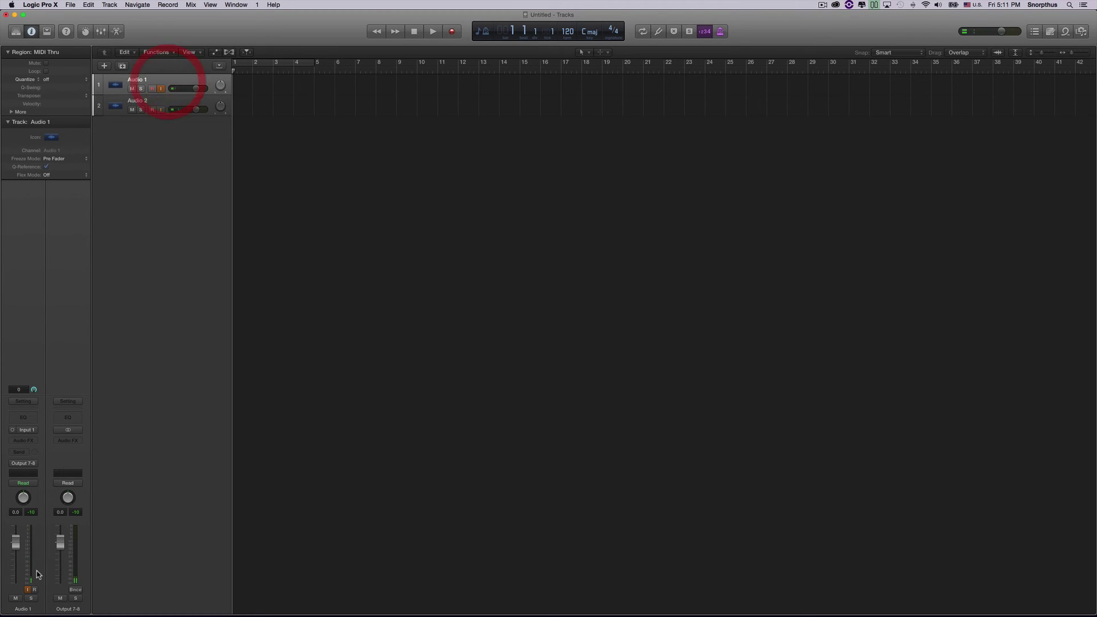
{"action": "left_click", "coordinate": [164, 103]}
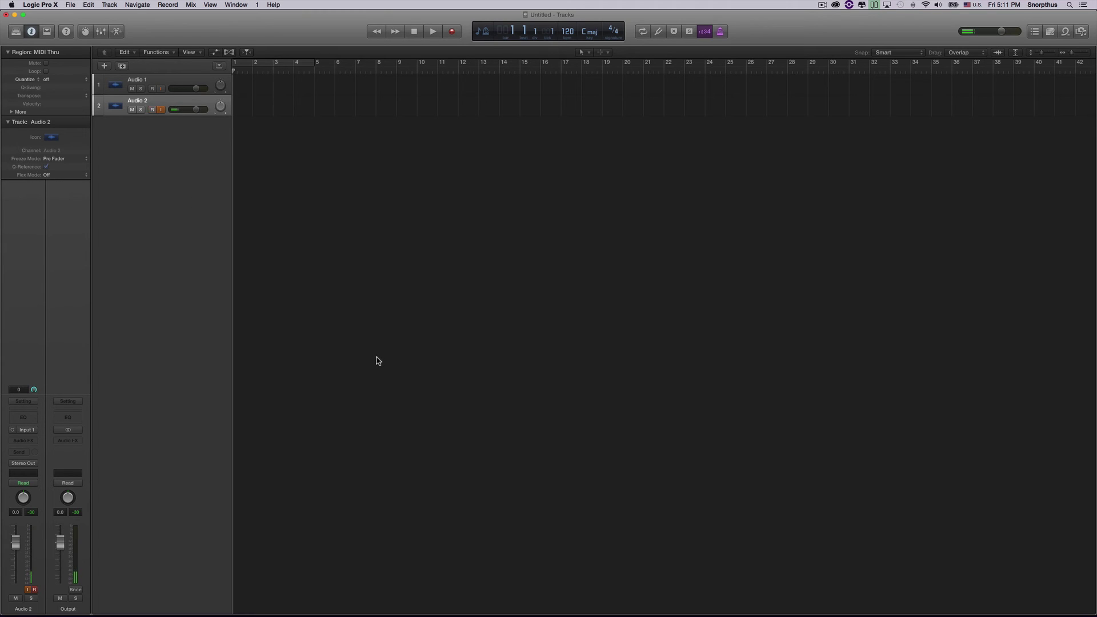
Step: Show the mixer with X and change Audio 2's output from Stereo Out to Output 7-8
{"action": "key", "text": "x"}
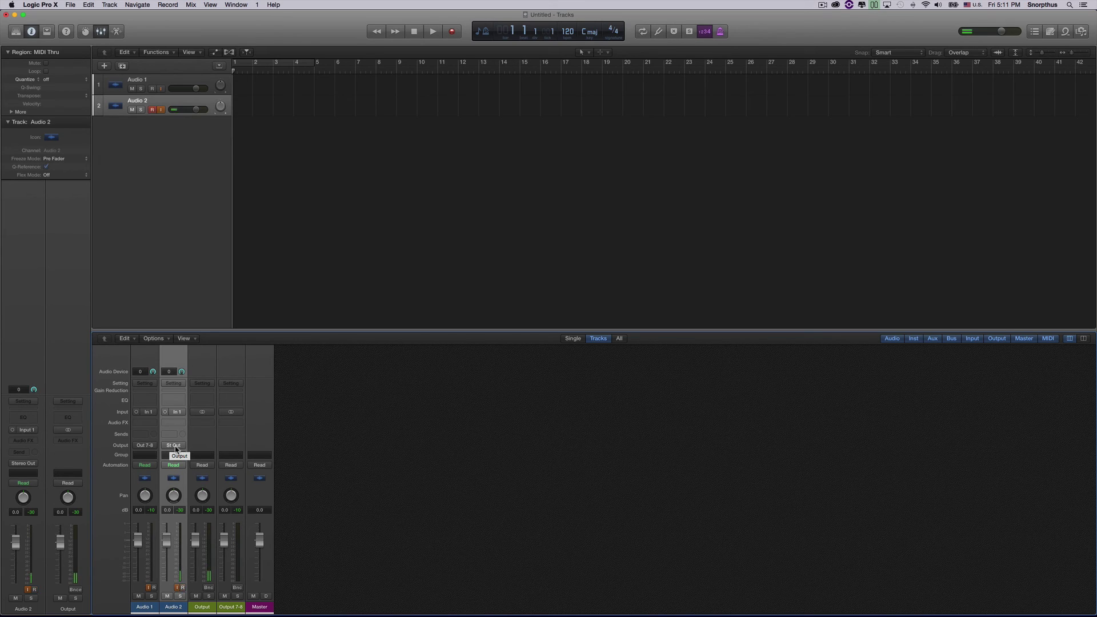
{"action": "left_click", "coordinate": [173, 445]}
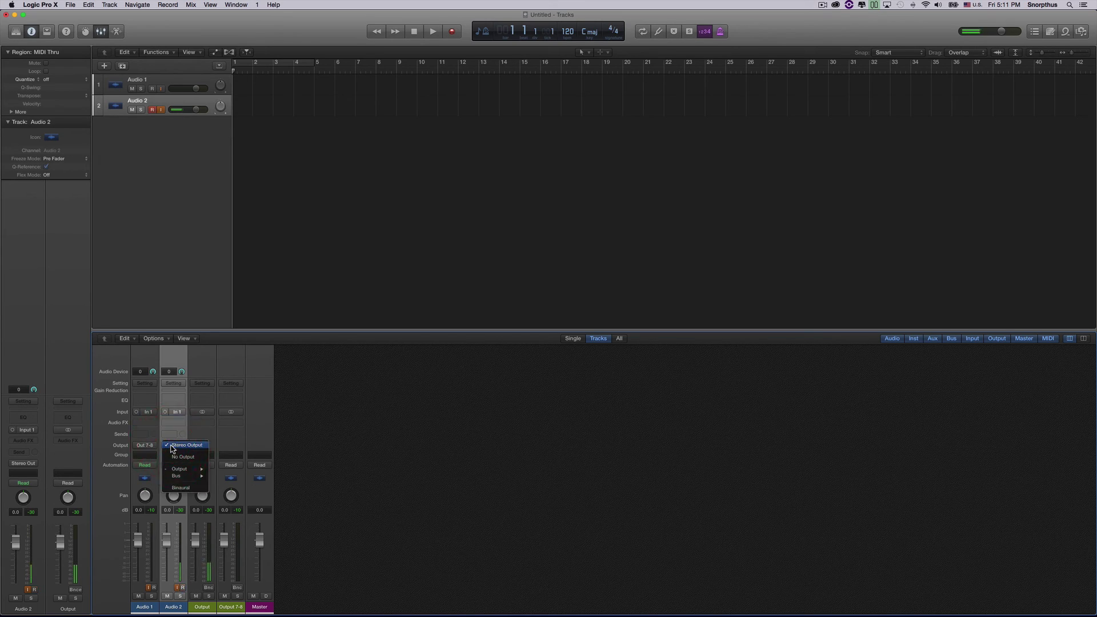
{"action": "mouse_move", "coordinate": [183, 471]}
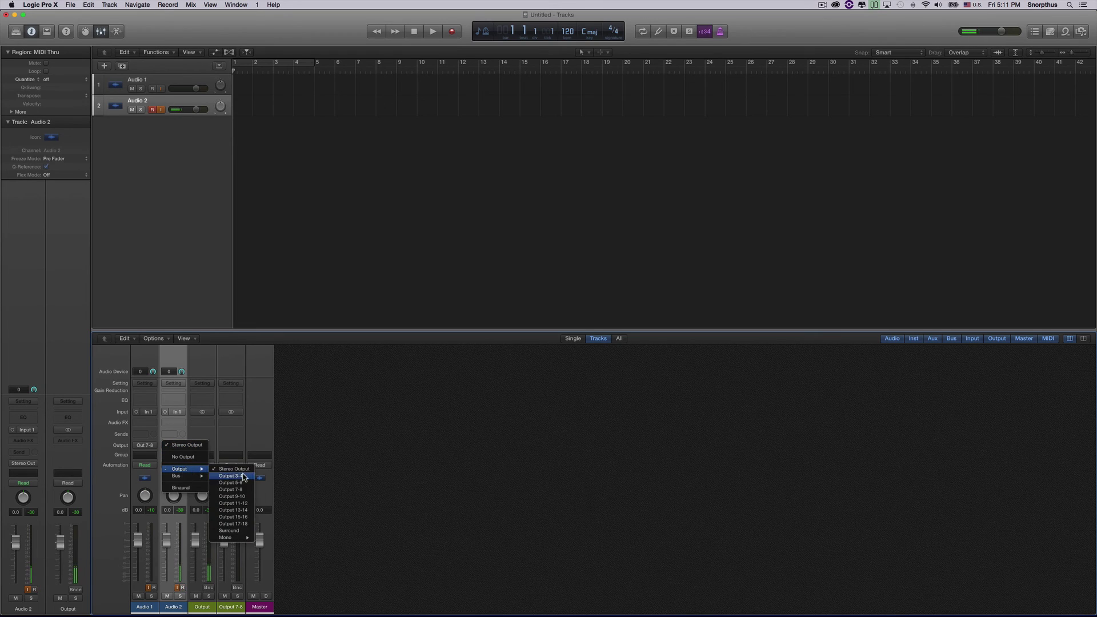
{"action": "left_click", "coordinate": [232, 490]}
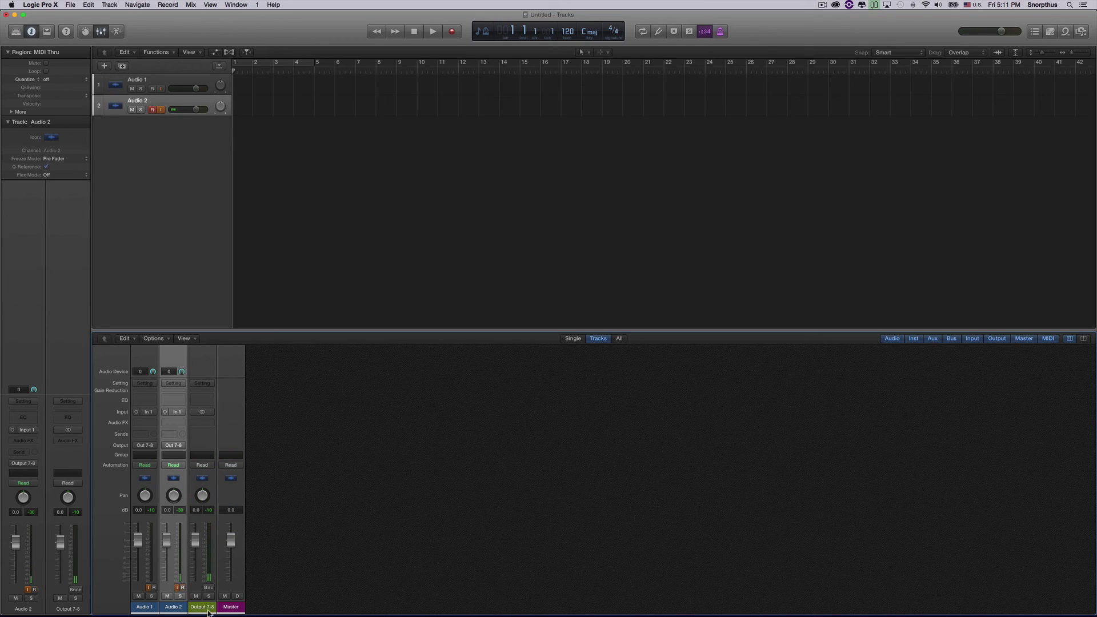
{"action": "left_click", "coordinate": [153, 520]}
{"action": "left_click", "coordinate": [169, 521]}
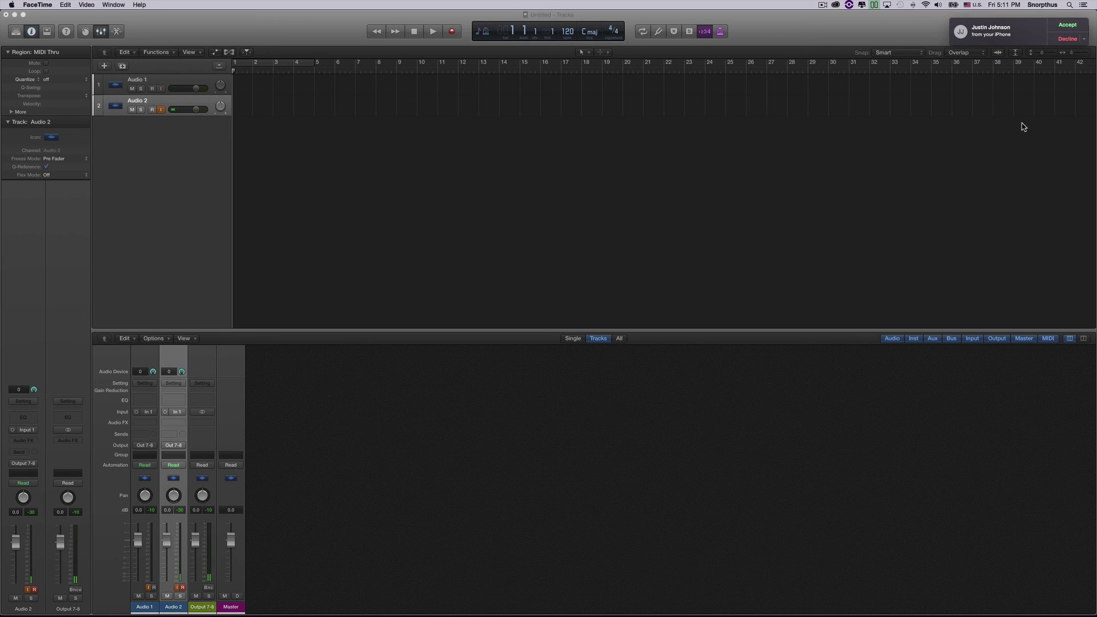
{"action": "left_click", "coordinate": [1064, 40]}
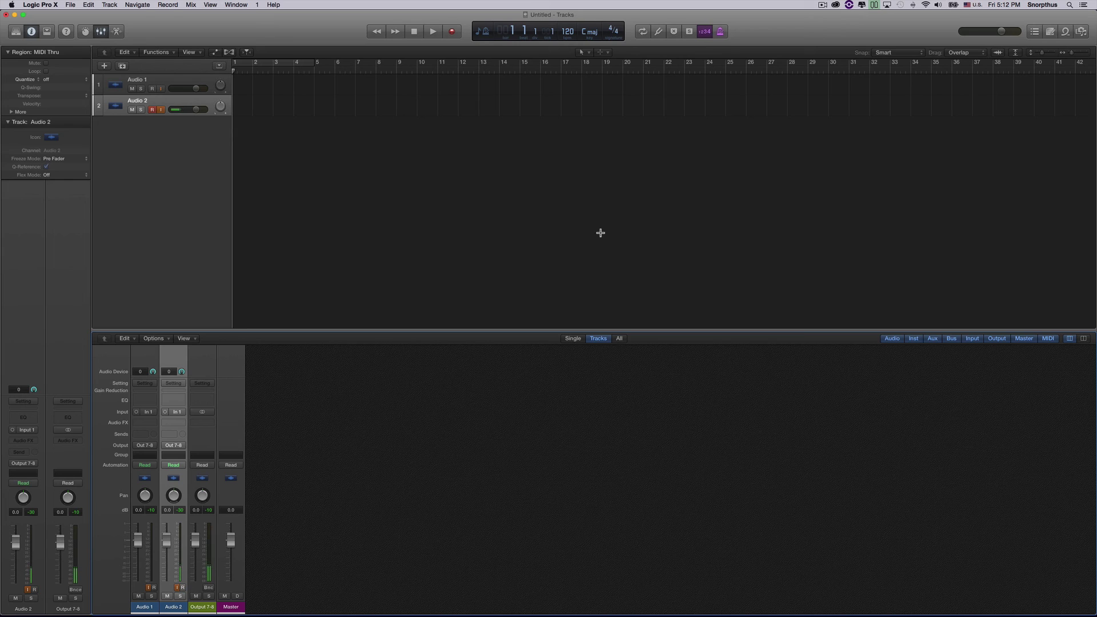
{"action": "key", "text": "super+Tab"}
{"action": "left_click", "coordinate": [542, 234]}
{"action": "left_click", "coordinate": [540, 376]}
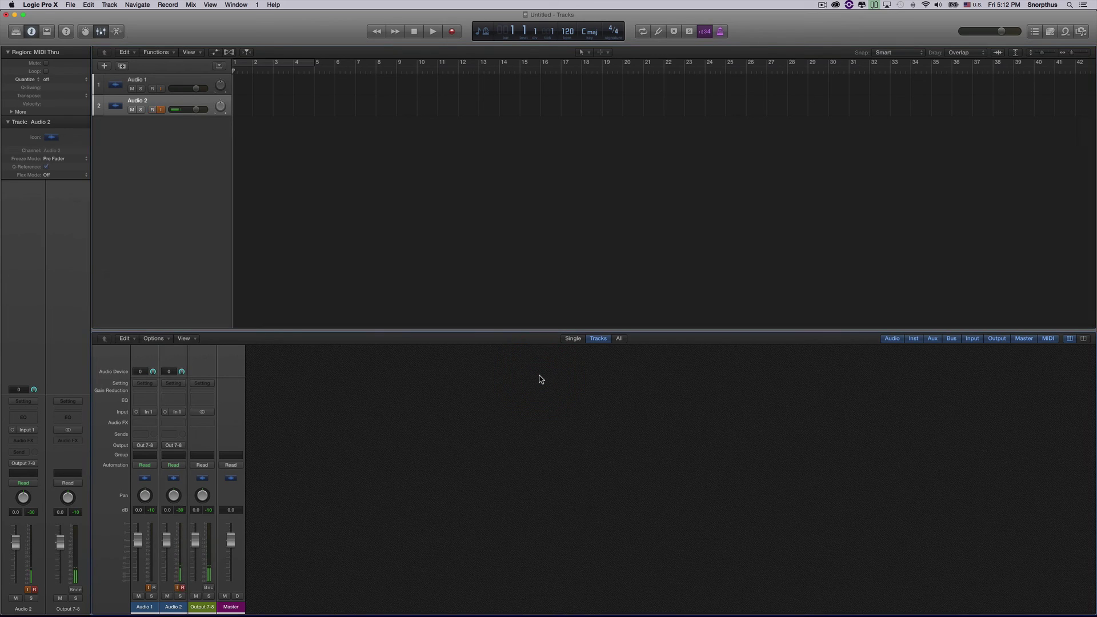
Step: Quit Logic Pro X with ⌘Q, bringing up the save prompt for the Untitled project
{"action": "key", "text": "super+q"}
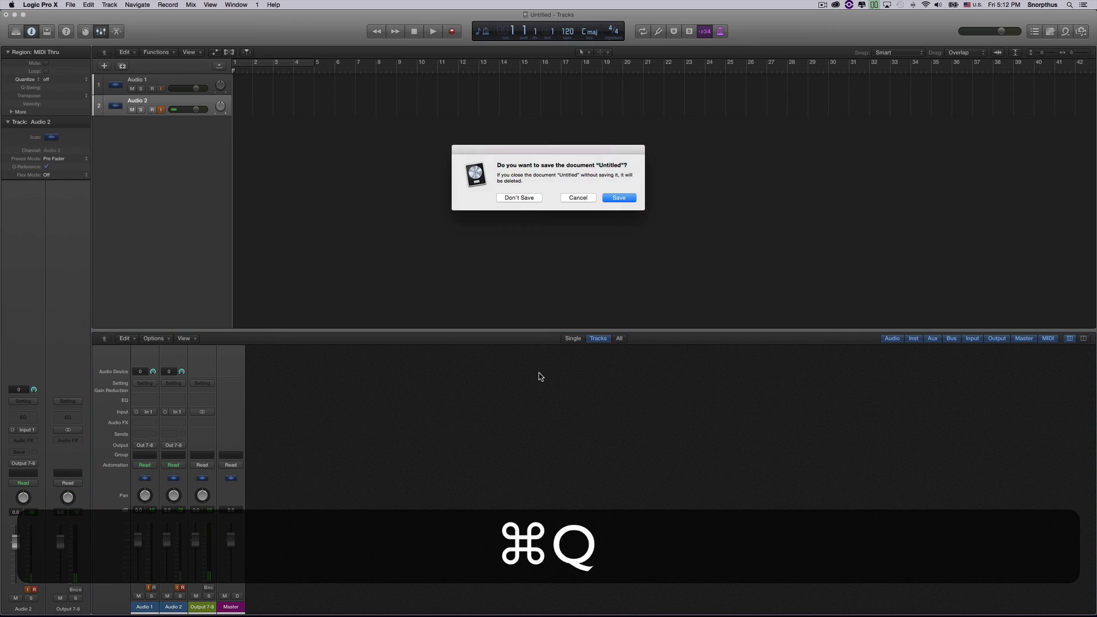